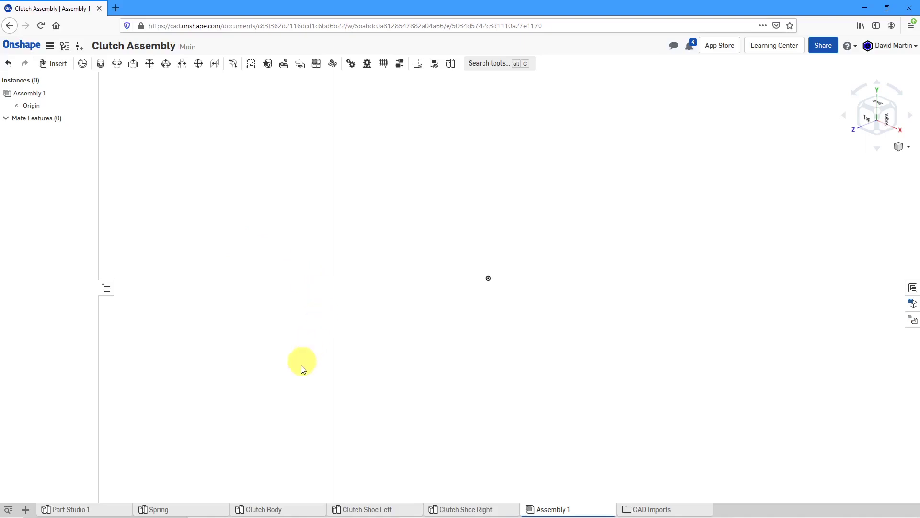
# Step: Insert the Clutch Body into Assembly 1
pyautogui.moveTo(295, 511)
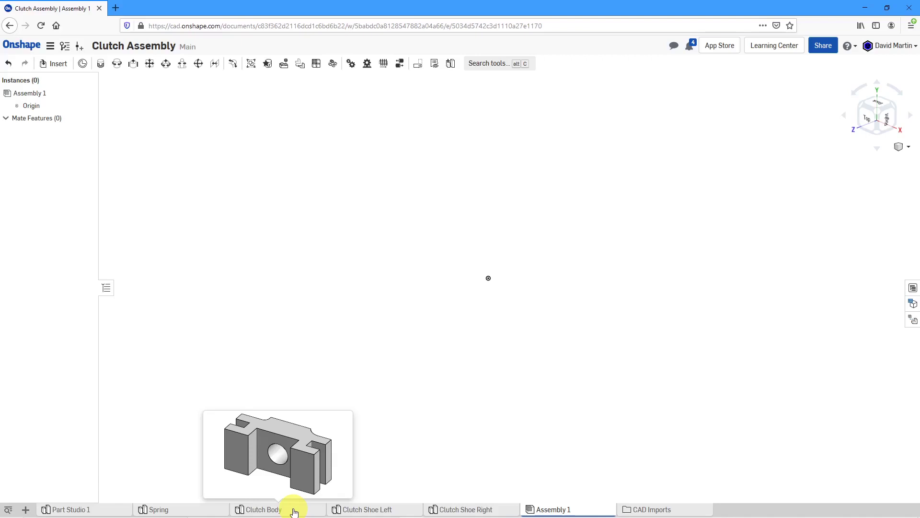
pyautogui.moveTo(374, 513)
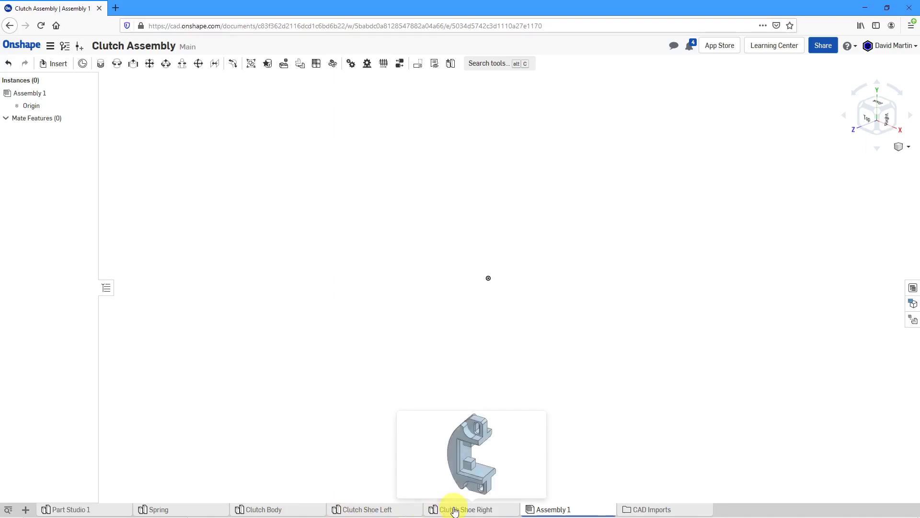
pyautogui.moveTo(180, 513)
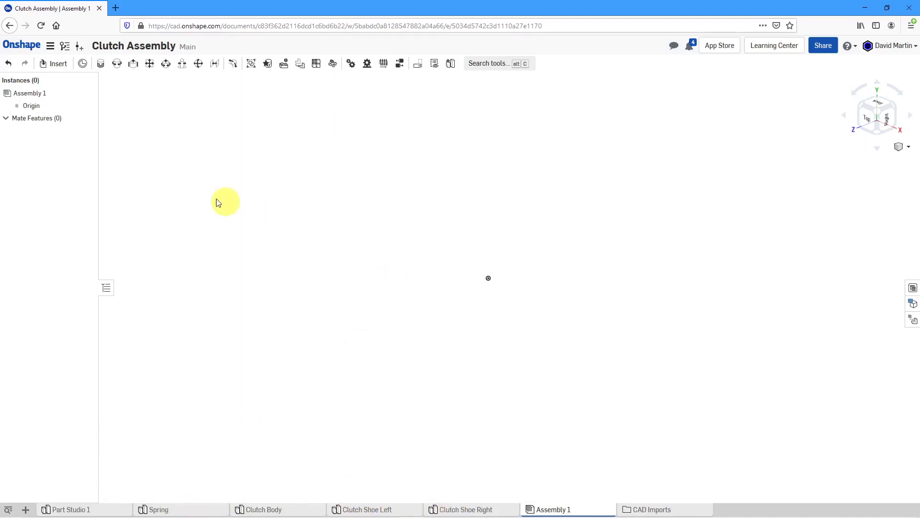
pyautogui.click(62, 70)
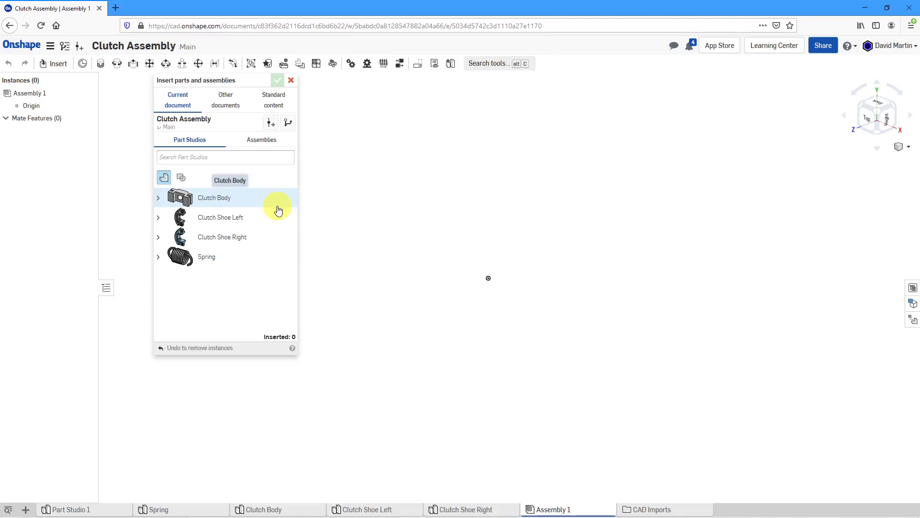
pyautogui.click(217, 200)
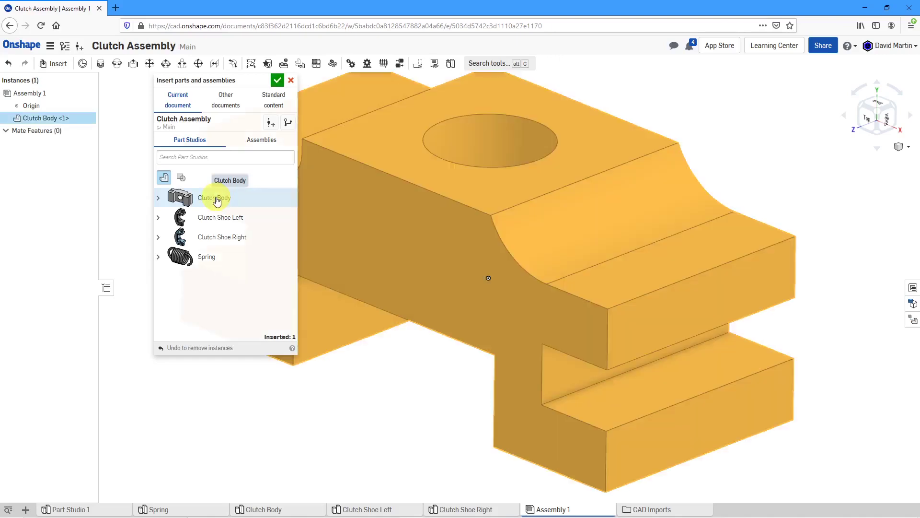
pyautogui.click(277, 82)
# Step: Fix Clutch Body <1> in place as the assembly's base part
pyautogui.scroll(-4, 443, 343)
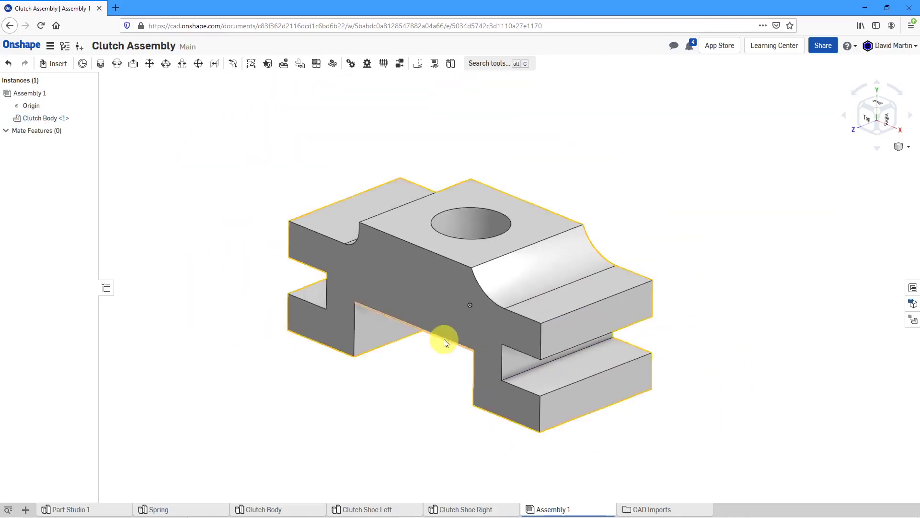
pyautogui.moveTo(444, 338)
pyautogui.mouseDown(button='right')
pyautogui.moveTo(473, 287)
pyautogui.moveTo(458, 335)
pyautogui.moveTo(434, 336)
pyautogui.mouseUp(button='right')
pyautogui.click(51, 119)
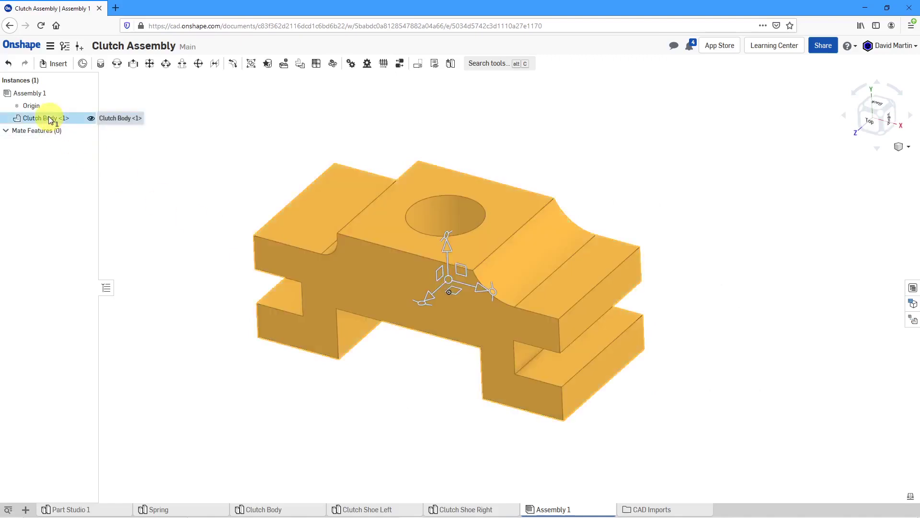
pyautogui.rightClick(51, 119)
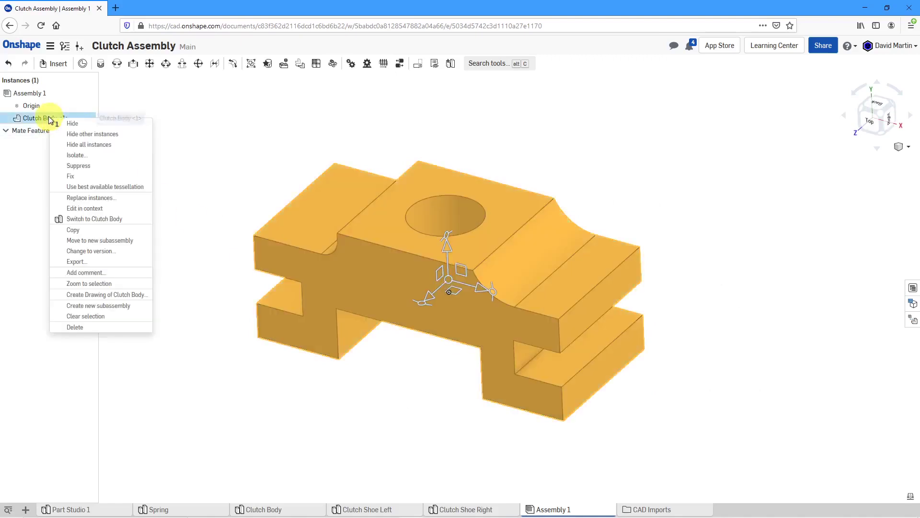
pyautogui.click(74, 176)
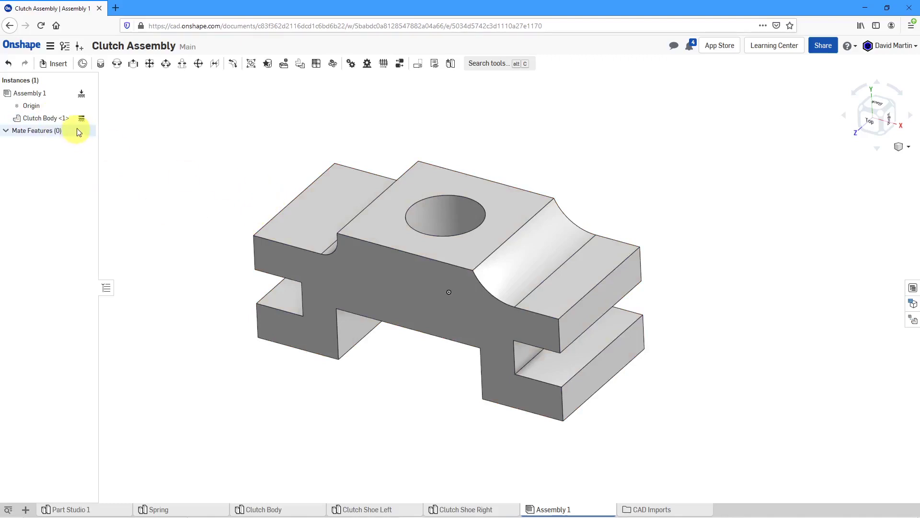
pyautogui.scroll(-2, 599, 309)
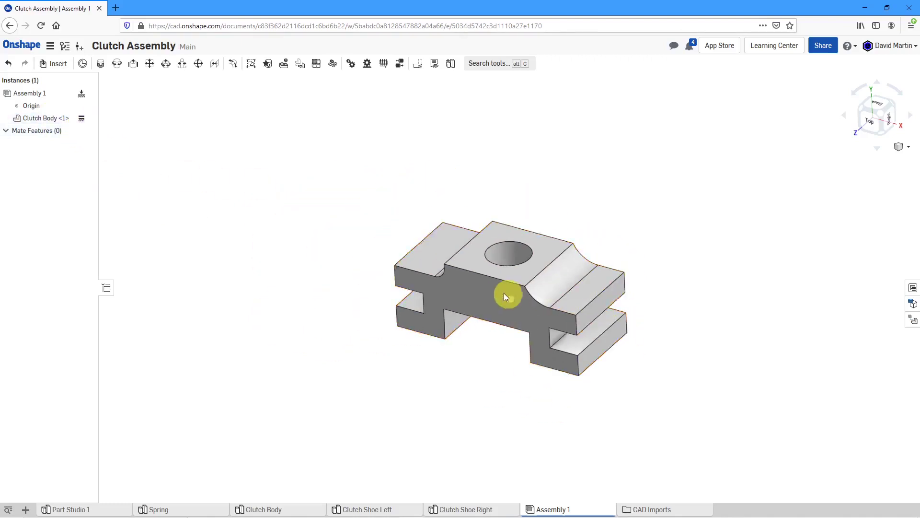
pyautogui.press('f')
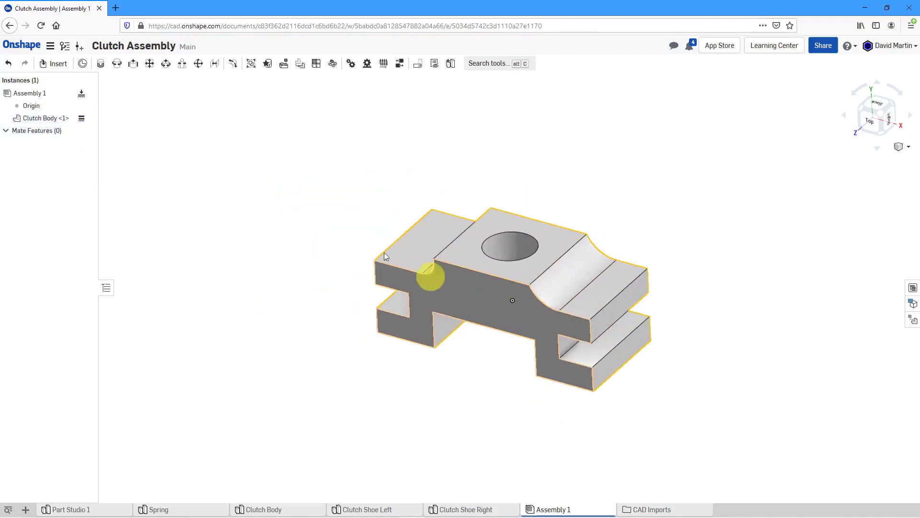
# Step: Insert Clutch Shoe Left and Clutch Shoe Right, placing the right shoe beside the body
pyautogui.click(57, 65)
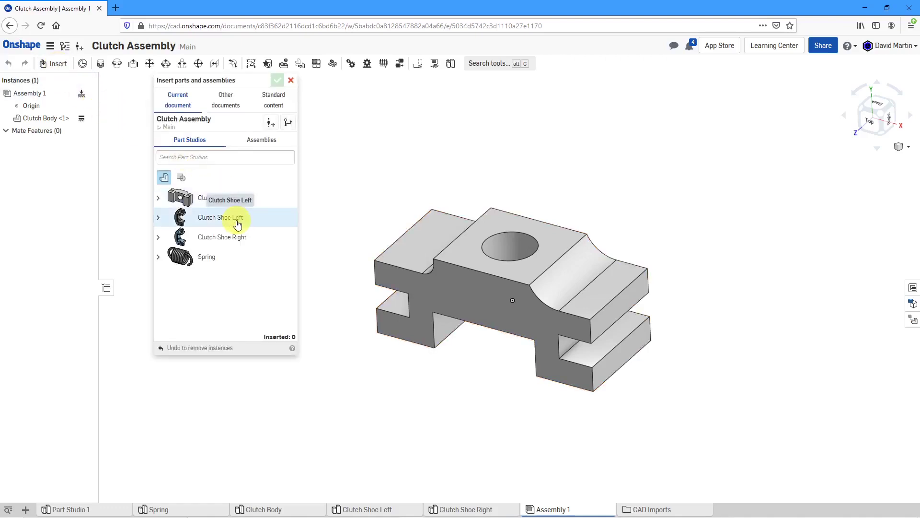
pyautogui.click(358, 232)
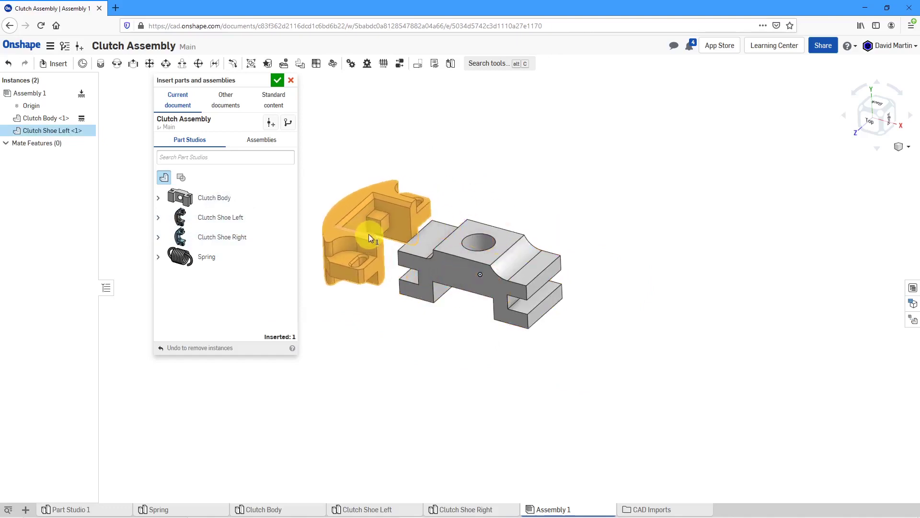
pyautogui.click(206, 238)
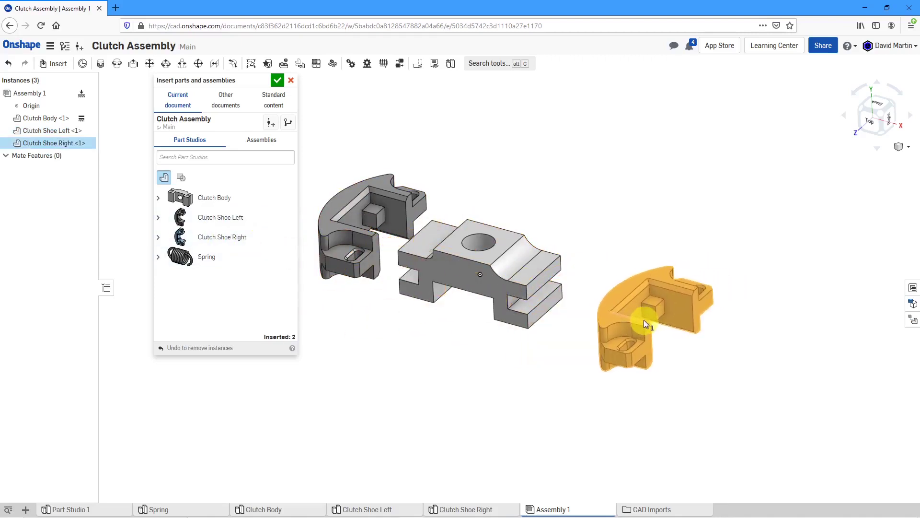
pyautogui.click(634, 309)
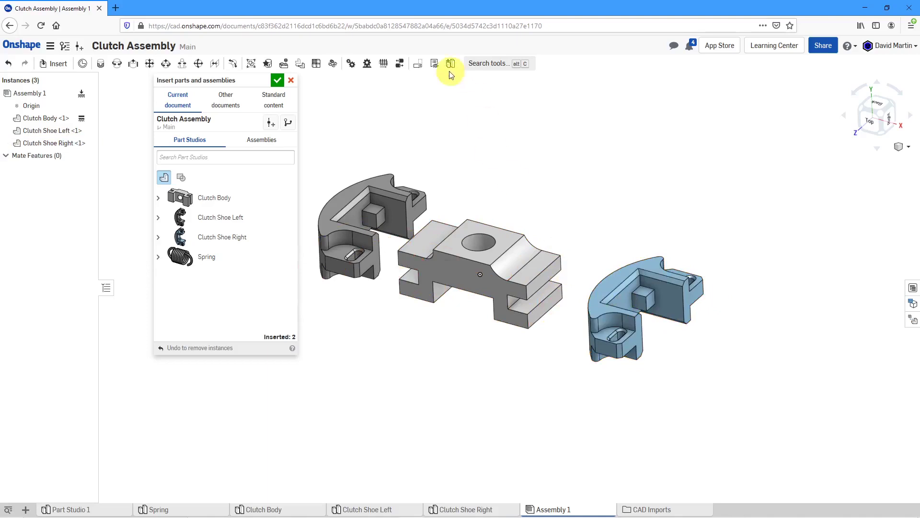
pyautogui.click(276, 81)
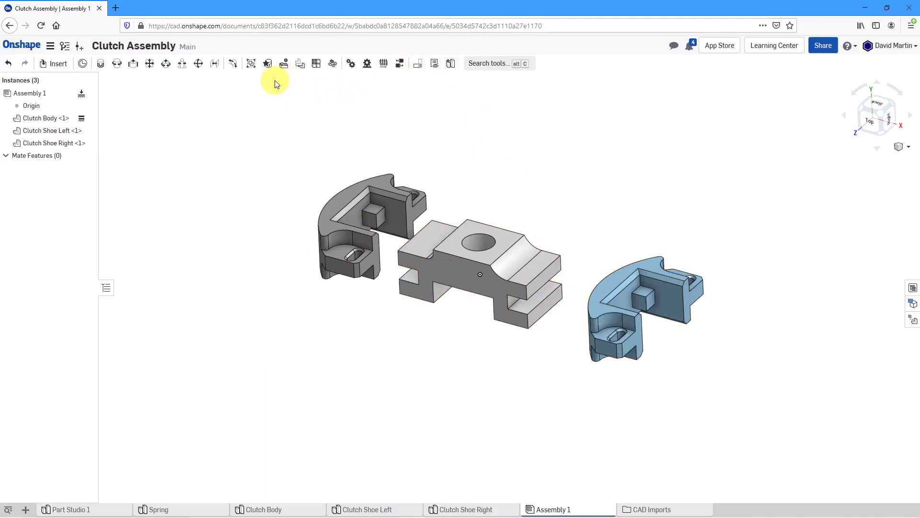
# Step: Orbit the view toward the Clutch Shoe Left's inner slot face
pyautogui.scroll(3, 353, 139)
pyautogui.moveTo(406, 150); pyautogui.dragTo(378, 176, button='right')
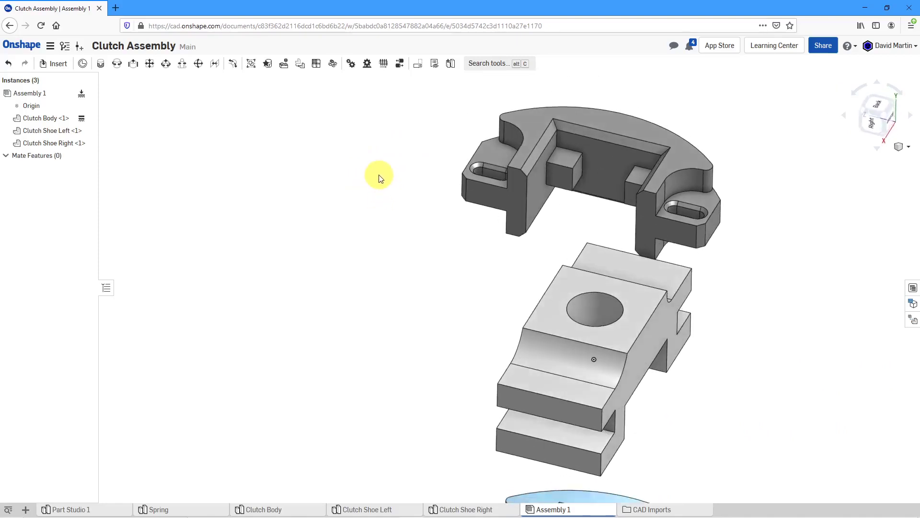
# Step: Create Fastened 1 joining the left shoe's inner-recess connector to the Clutch Body's matching connector
pyautogui.click(100, 66)
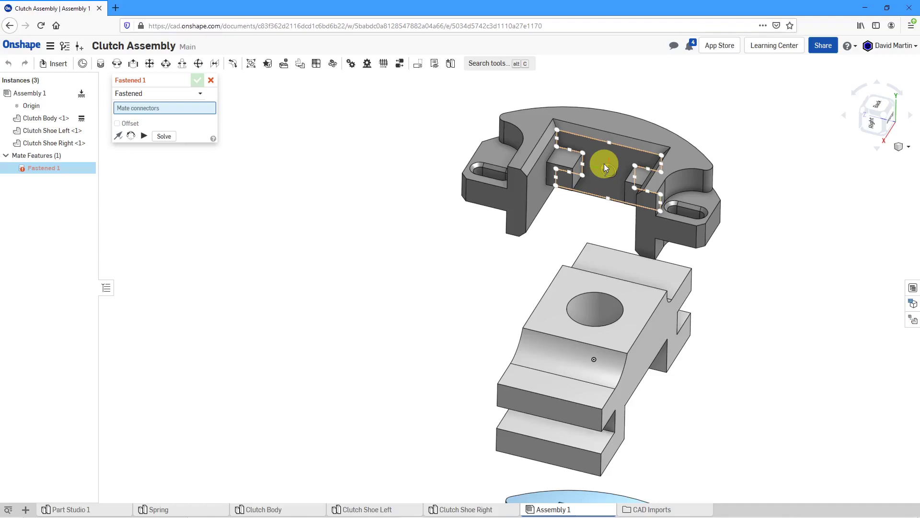
pyautogui.click(557, 148)
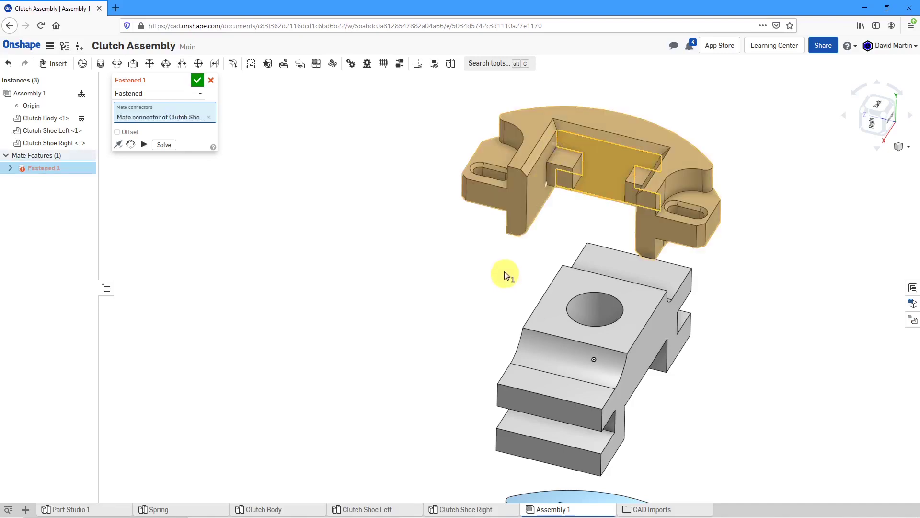
pyautogui.moveTo(510, 271); pyautogui.dragTo(665, 277, button='right')
pyautogui.scroll(4, 654, 303)
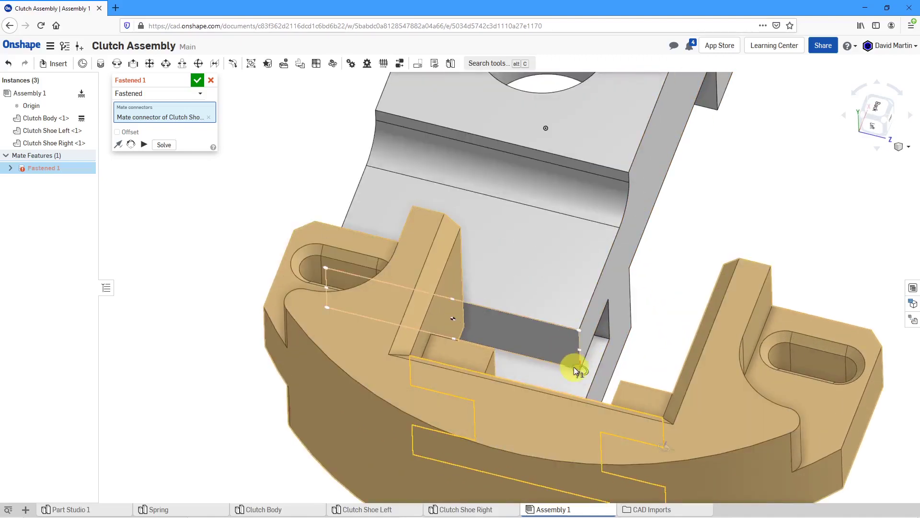
pyautogui.click(575, 369)
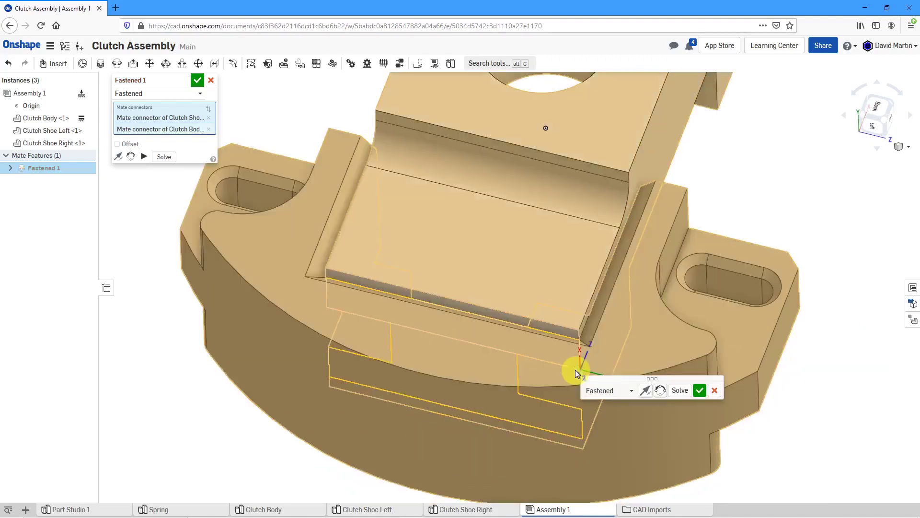
pyautogui.moveTo(539, 397); pyautogui.dragTo(410, 363, button='right')
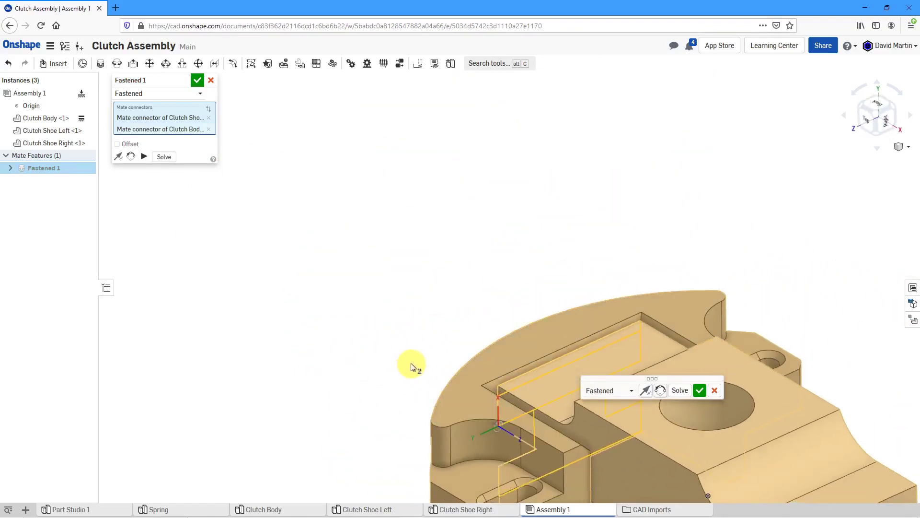
pyautogui.moveTo(451, 361); pyautogui.dragTo(315, 183, button='middle')
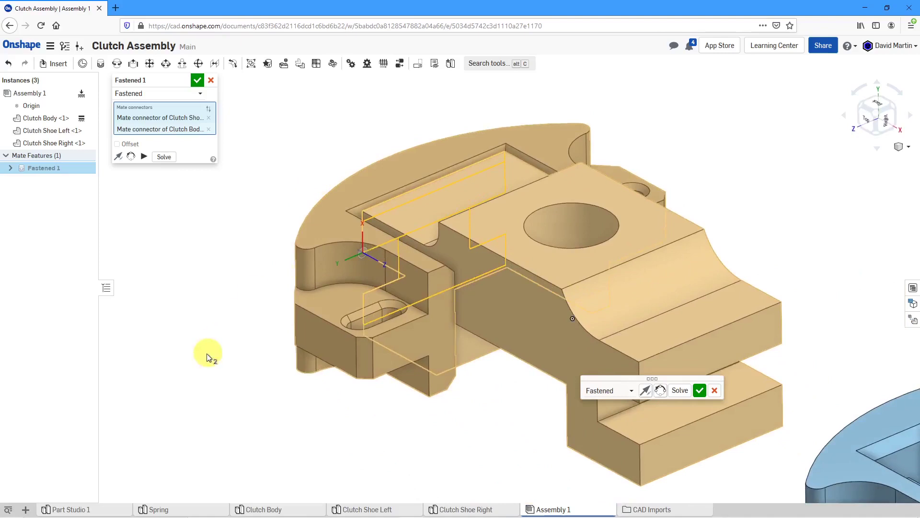
pyautogui.click(197, 82)
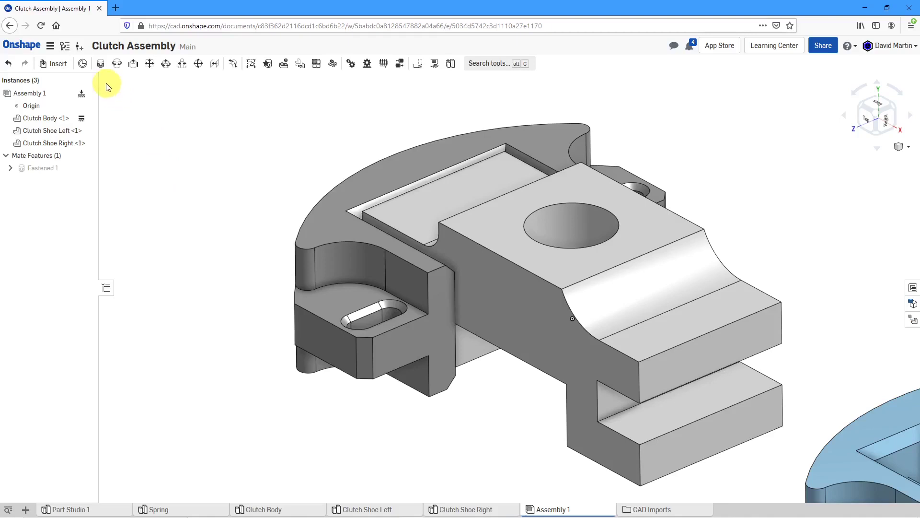
# Step: Spin Clutch Shoe Right about 175 degrees with the triad rotation handle
pyautogui.press('f')
pyautogui.scroll(2, 194, 190)
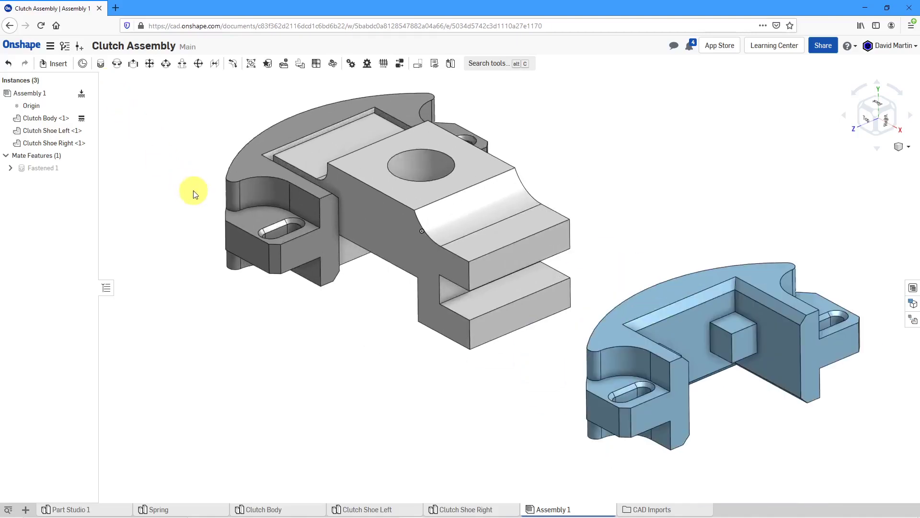
pyautogui.moveTo(279, 234); pyautogui.dragTo(445, 388, button='right')
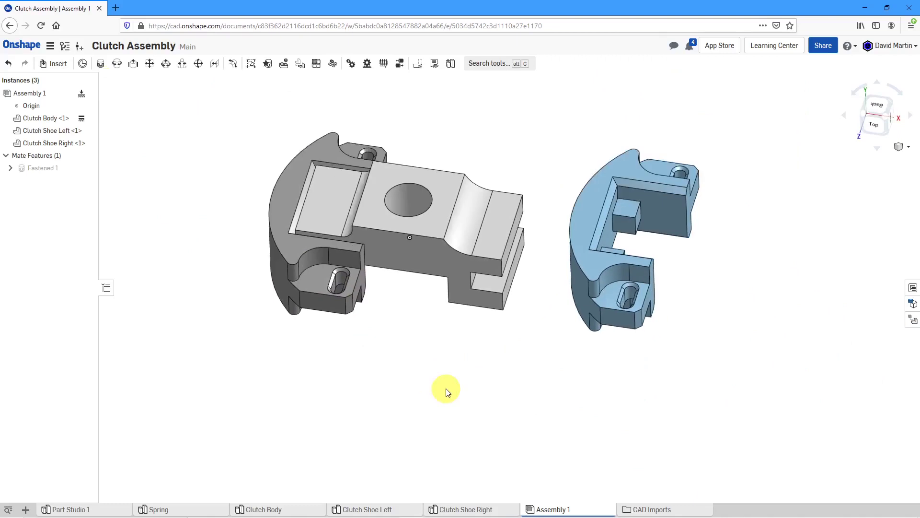
pyautogui.click(590, 208)
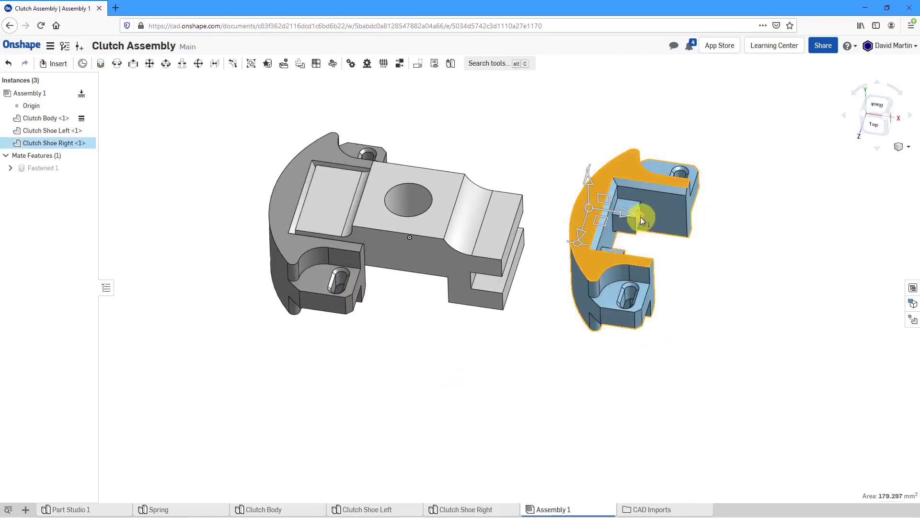
pyautogui.moveTo(640, 214); pyautogui.dragTo(642, 305)
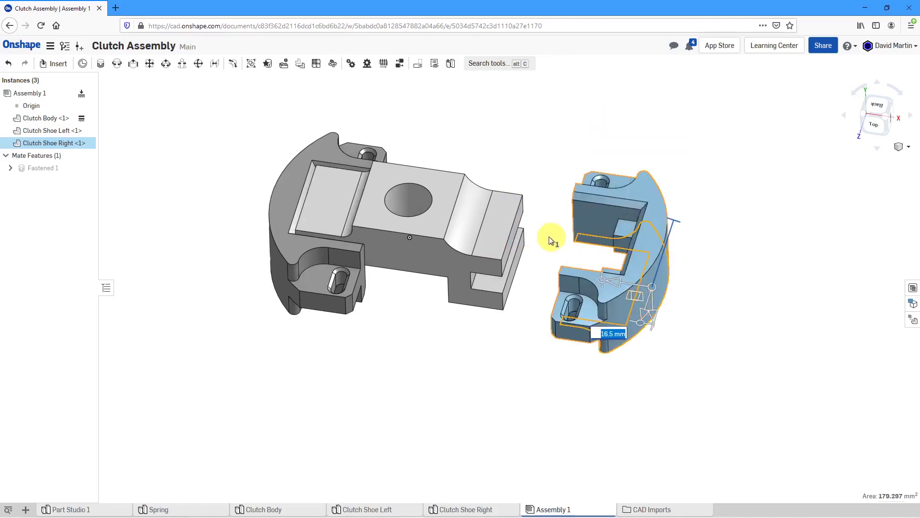
pyautogui.moveTo(548, 240); pyautogui.dragTo(552, 269, button='right')
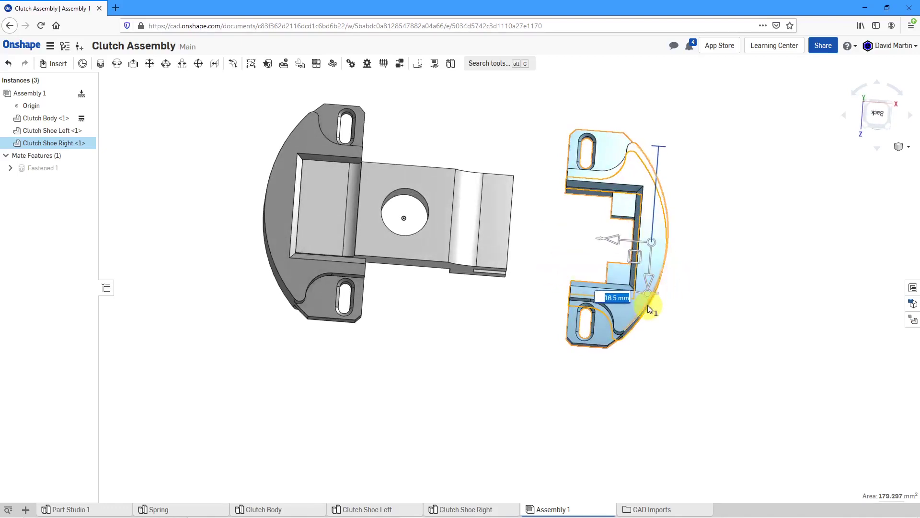
pyautogui.moveTo(634, 300); pyautogui.dragTo(634, 251, button='right')
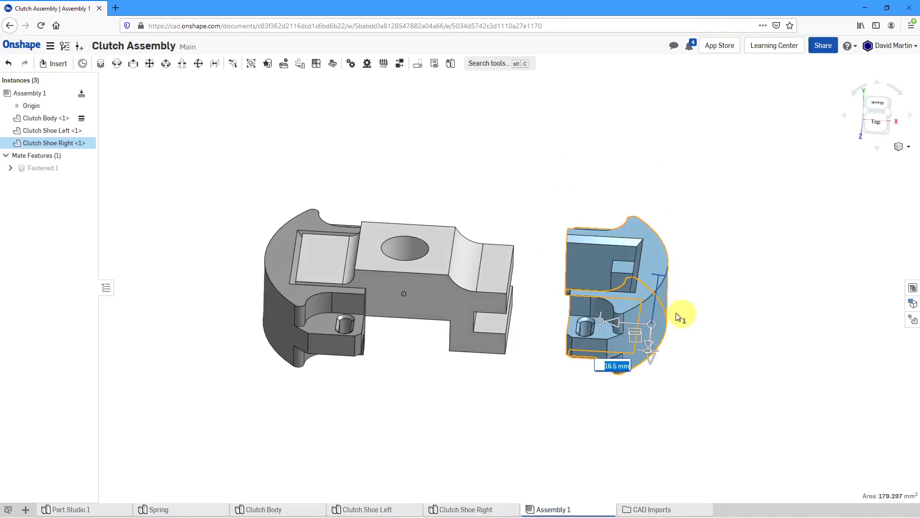
pyautogui.moveTo(671, 308); pyautogui.dragTo(637, 296, button='right')
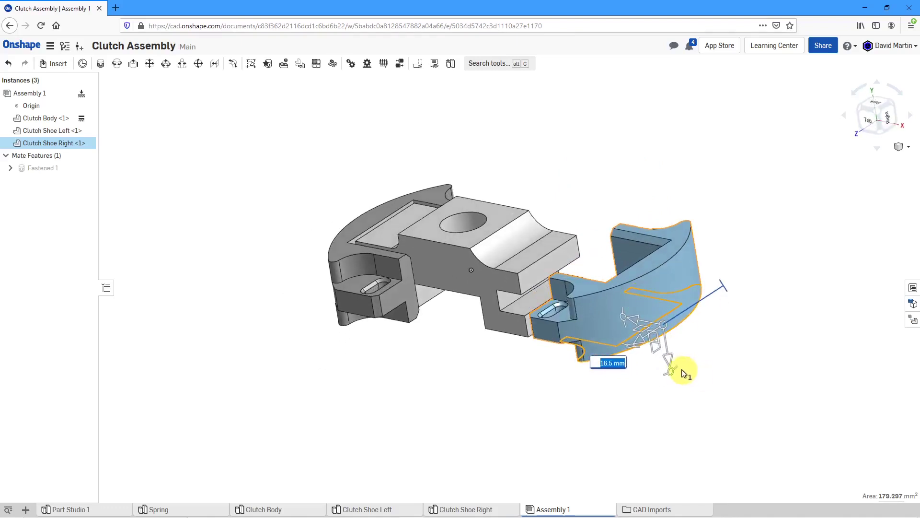
# Step: Rotate the right shoe slightly further and raise it 9 mm so its recess faces the body
pyautogui.moveTo(677, 367); pyautogui.dragTo(654, 302)
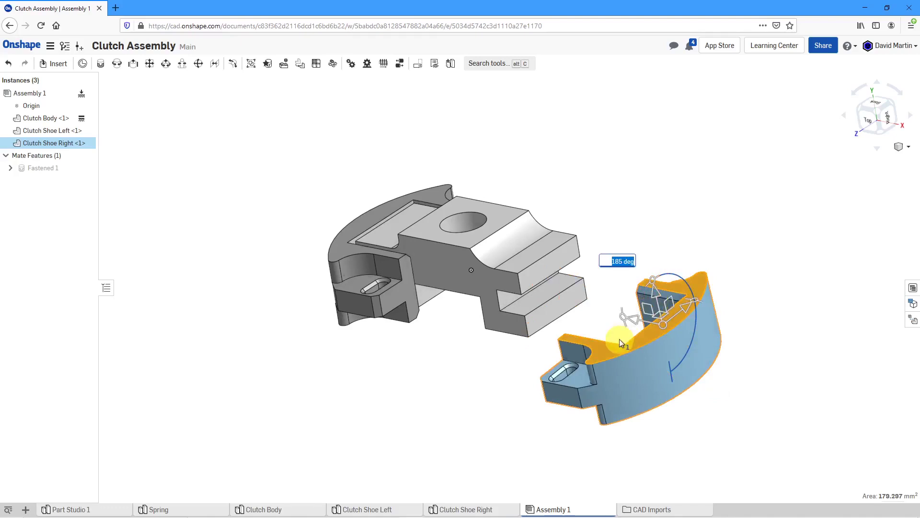
pyautogui.moveTo(625, 338); pyautogui.dragTo(664, 321, button='right')
pyautogui.moveTo(689, 277); pyautogui.dragTo(688, 230)
pyautogui.moveTo(646, 337); pyautogui.dragTo(611, 398, button='right')
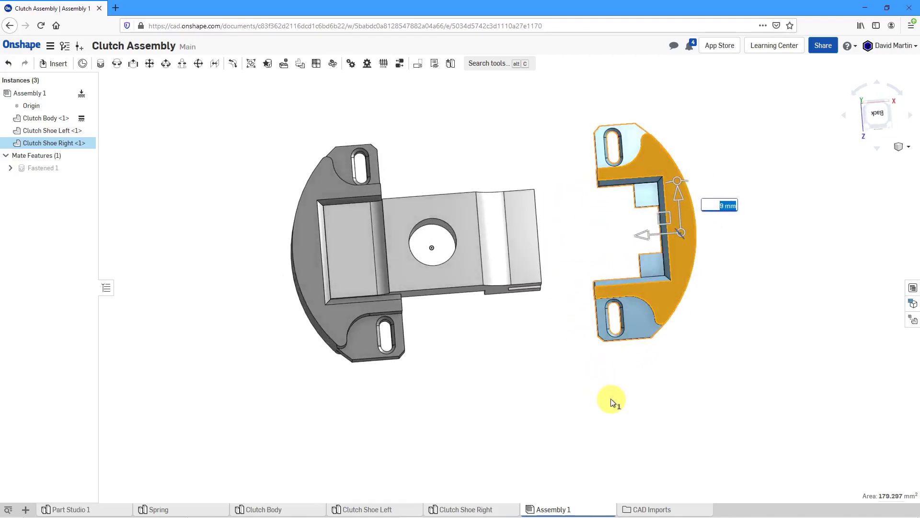
pyautogui.moveTo(610, 398); pyautogui.dragTo(577, 361, button='right')
pyautogui.press('Escape')
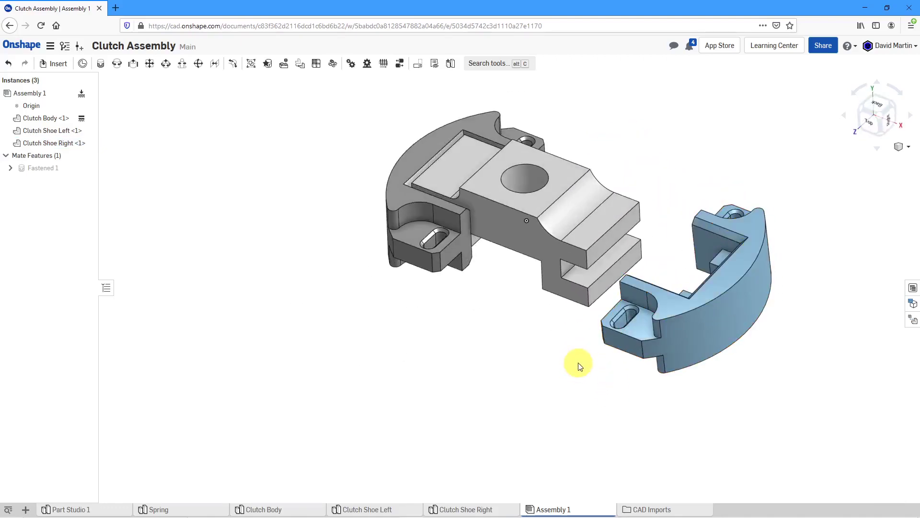
# Step: Pair the right shoe's slot-edge connector with a Clutch Body connector in a Fastened mate, Offset enabled
pyautogui.click(101, 70)
pyautogui.moveTo(349, 329); pyautogui.dragTo(527, 356, button='right')
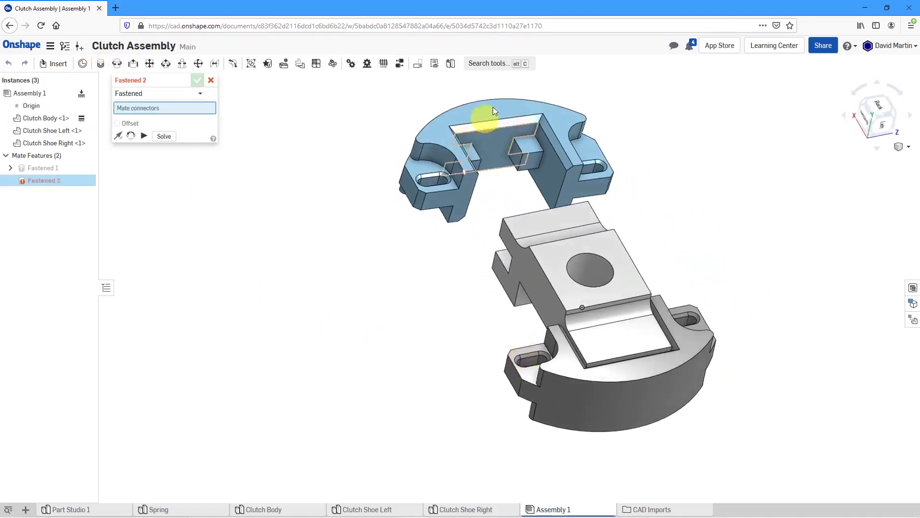
pyautogui.scroll(5, 527, 115)
pyautogui.scroll(3, 542, 126)
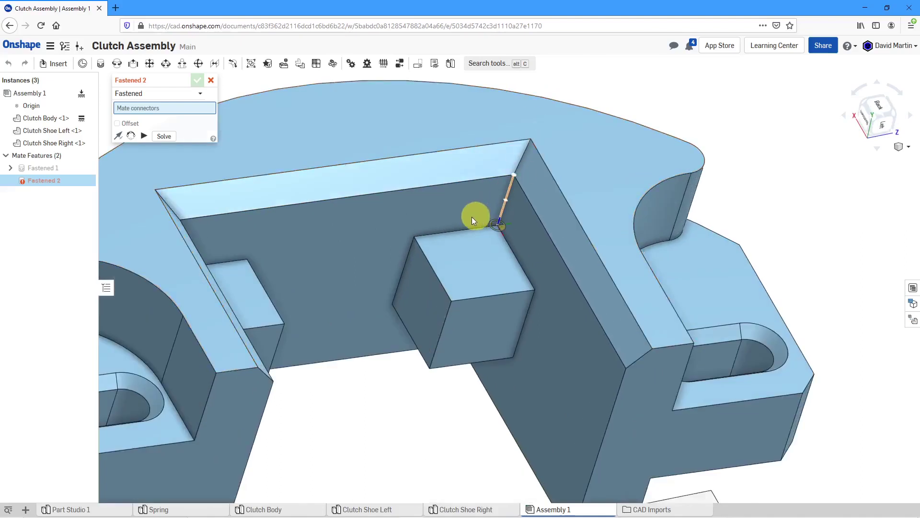
pyautogui.click(502, 226)
pyautogui.scroll(-5, 502, 228)
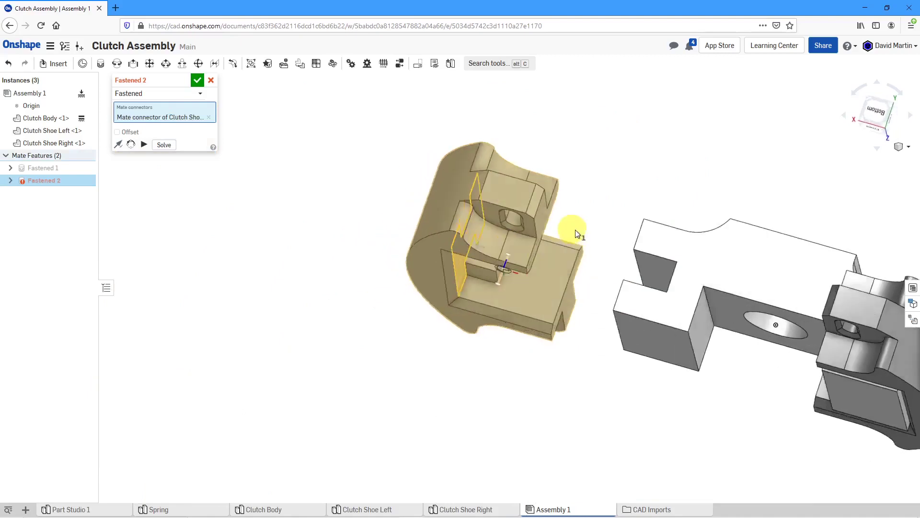
pyautogui.moveTo(588, 239); pyautogui.dragTo(617, 277, button='right')
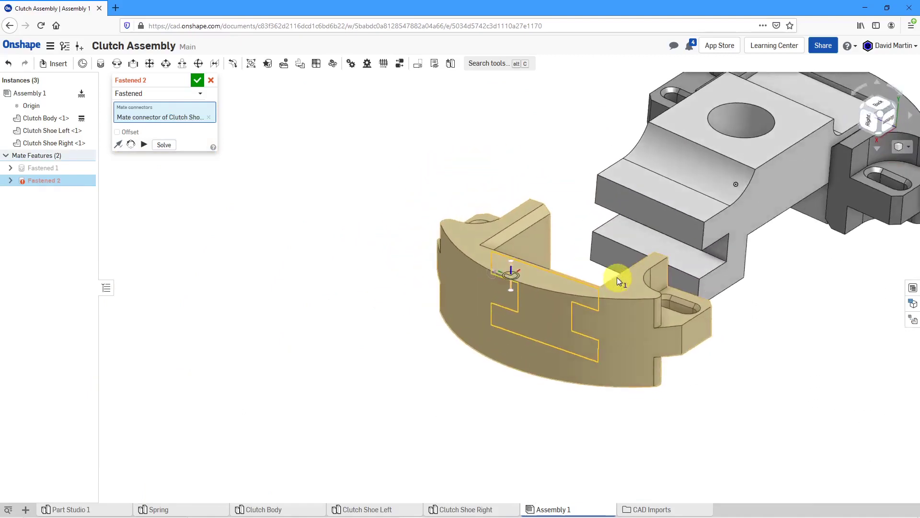
pyautogui.click(596, 203)
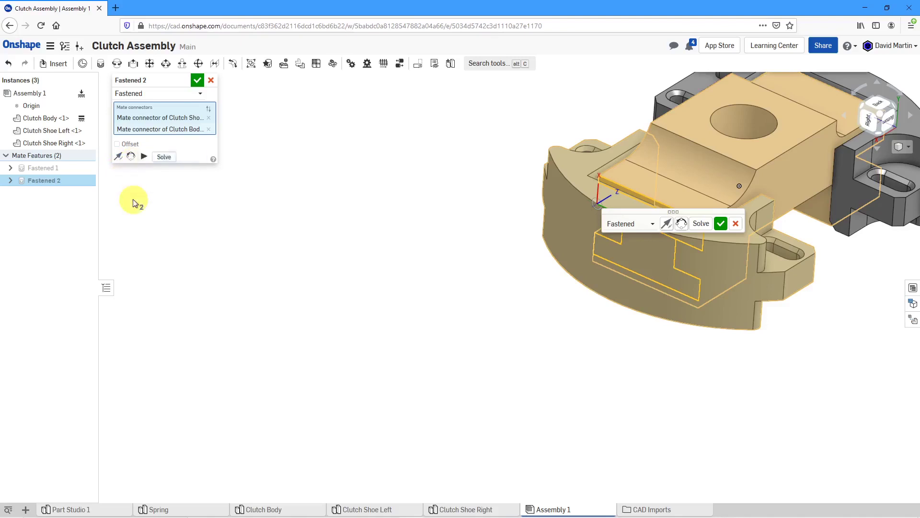
pyautogui.click(118, 143)
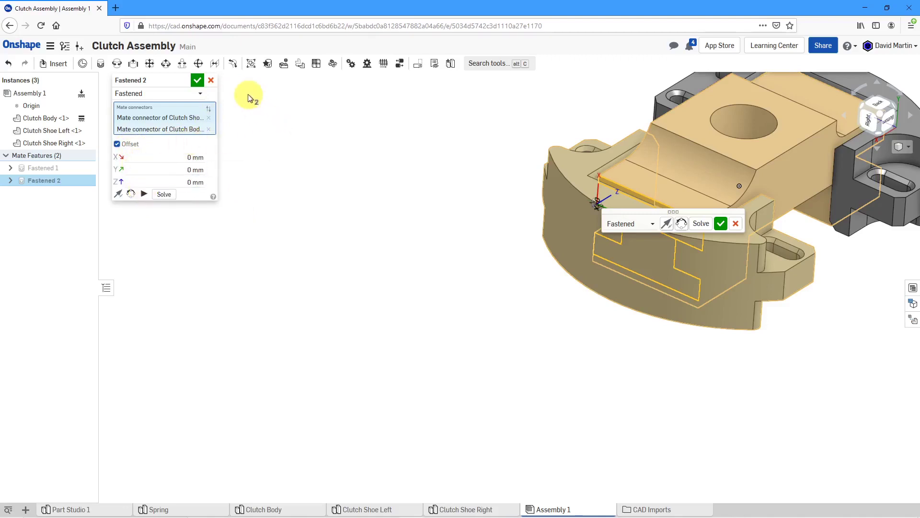
# Step: Confirm Fastened 2 and orbit to a top-down view of the assembly
pyautogui.click(197, 82)
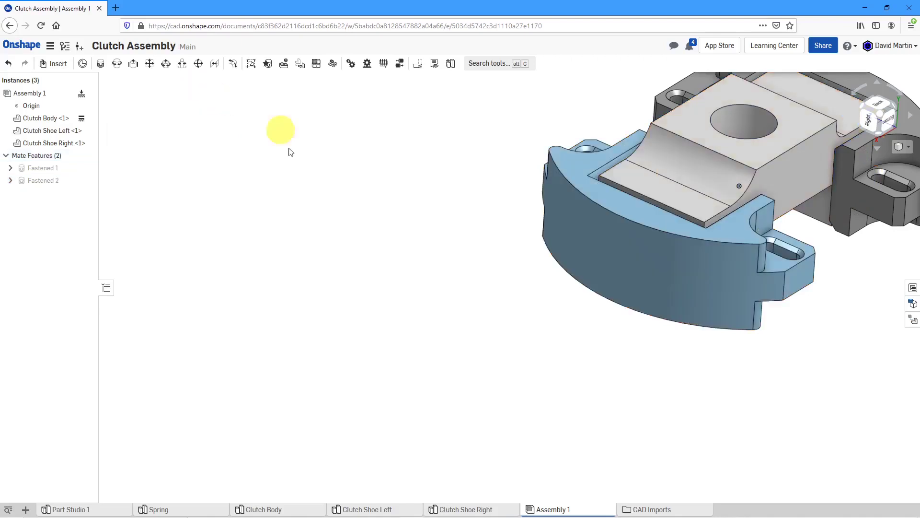
pyautogui.scroll(-2, 361, 335)
pyautogui.moveTo(364, 340); pyautogui.dragTo(476, 283, button='right')
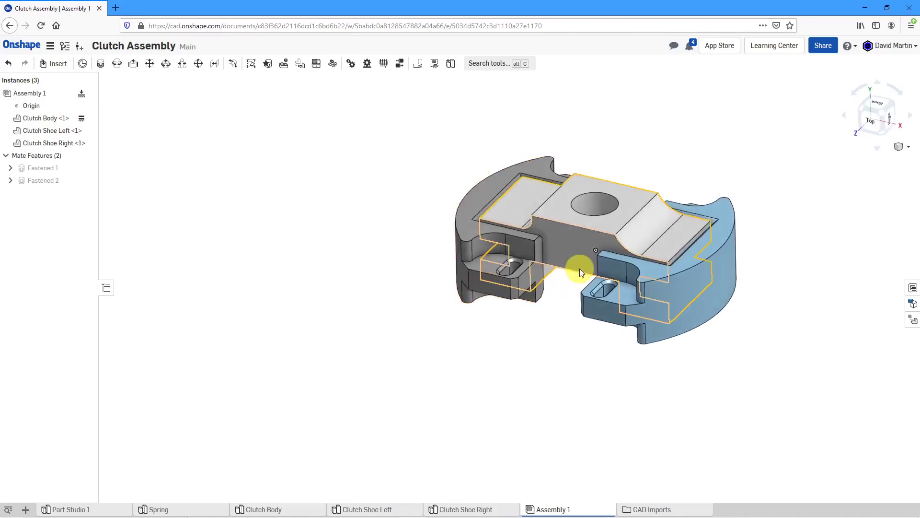
pyautogui.scroll(4, 527, 271)
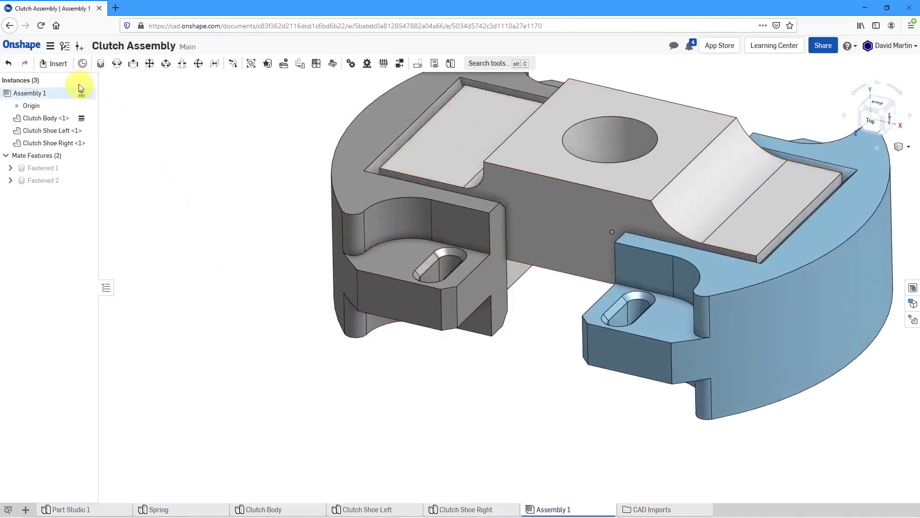
# Step: Insert the Spring and drop it below the clutch body
pyautogui.click(56, 65)
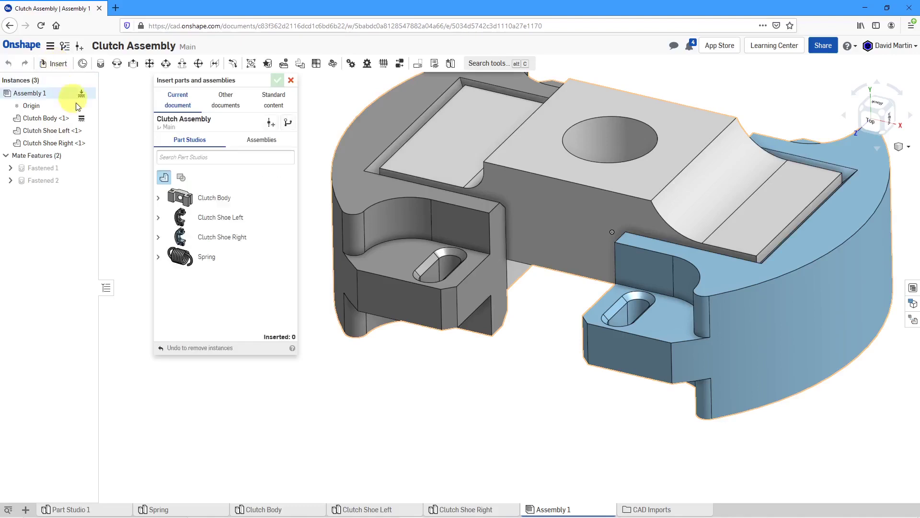
pyautogui.click(192, 261)
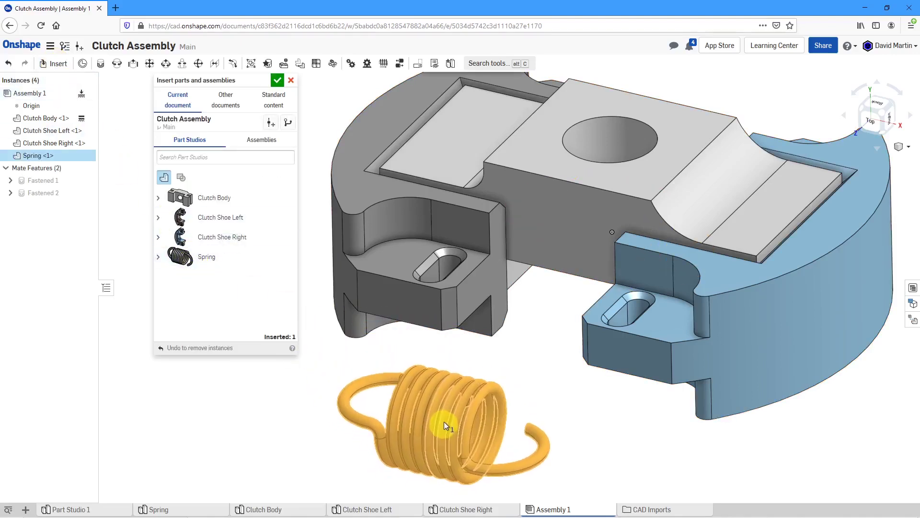
pyautogui.click(453, 410)
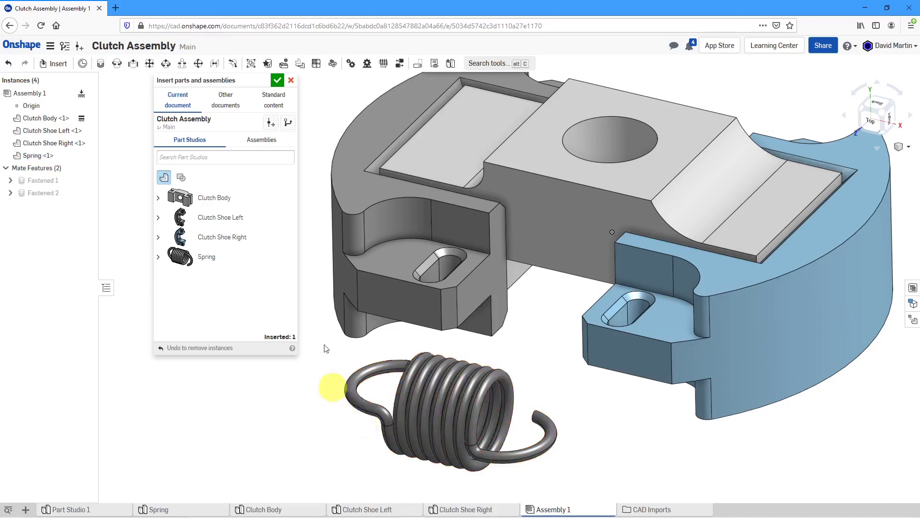
# Step: Rotate the spring about 75 degrees and move it 11.2 mm down and left beneath the body
pyautogui.click(277, 81)
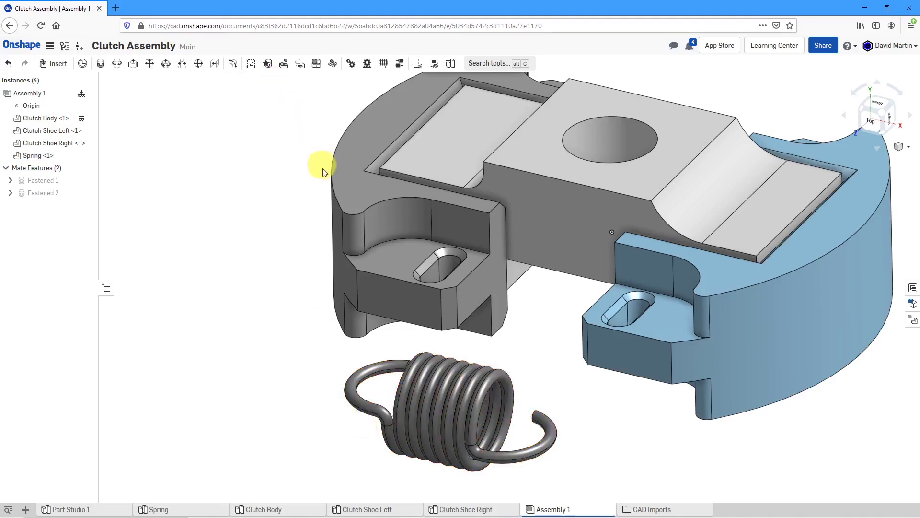
pyautogui.click(447, 418)
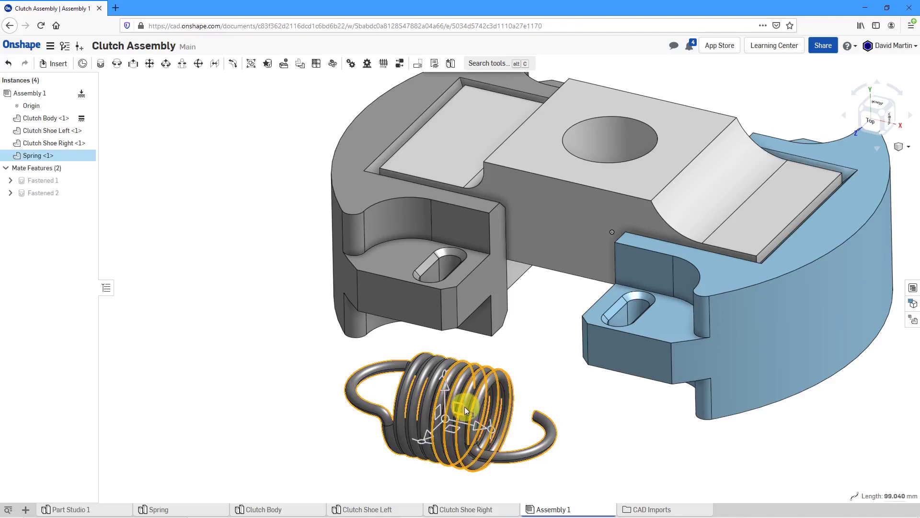
pyautogui.moveTo(444, 375); pyautogui.dragTo(412, 438)
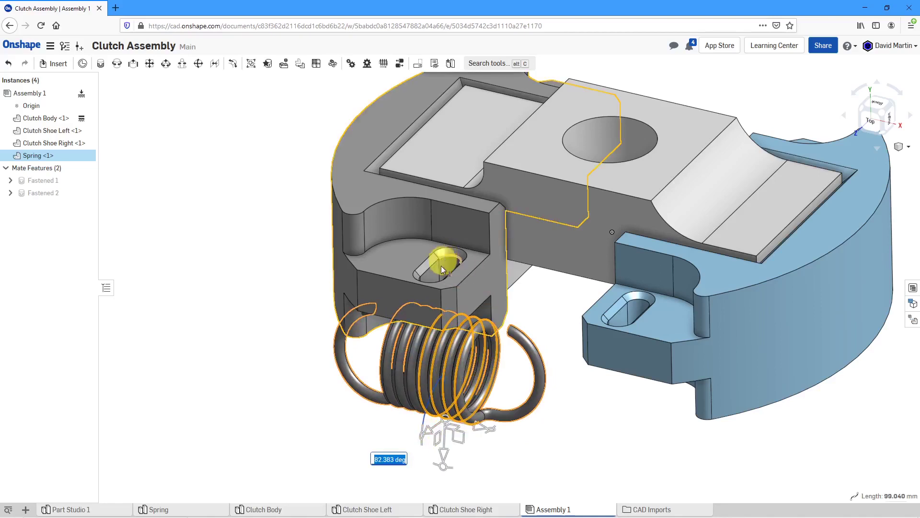
pyautogui.click(258, 137)
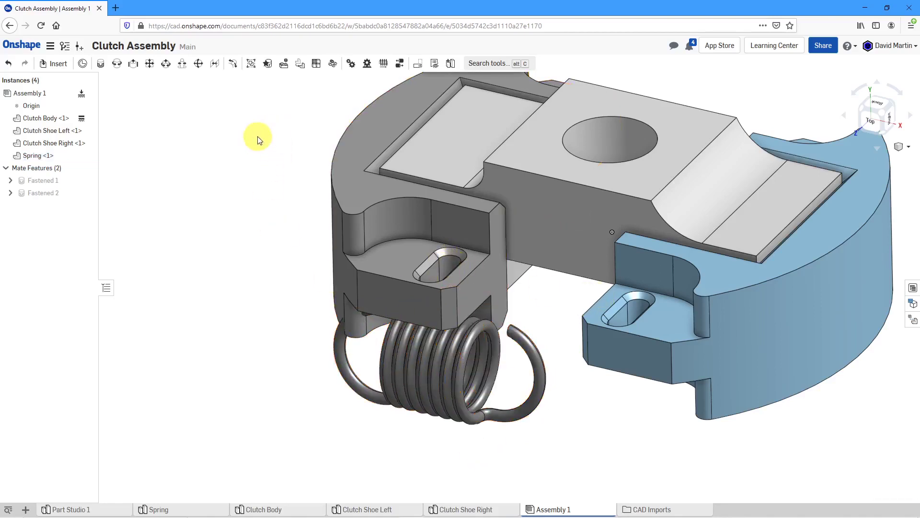
pyautogui.click(439, 398)
pyautogui.moveTo(425, 407); pyautogui.dragTo(205, 189)
pyautogui.click(196, 190)
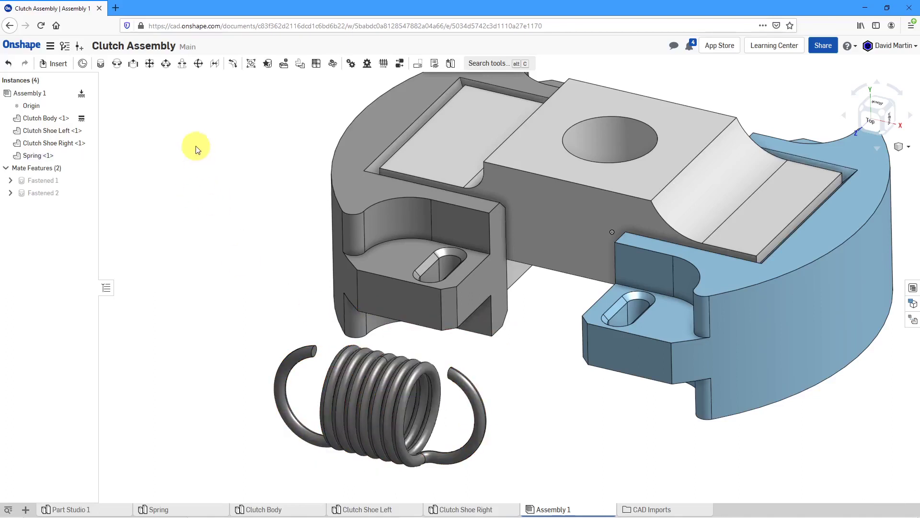
pyautogui.click(102, 67)
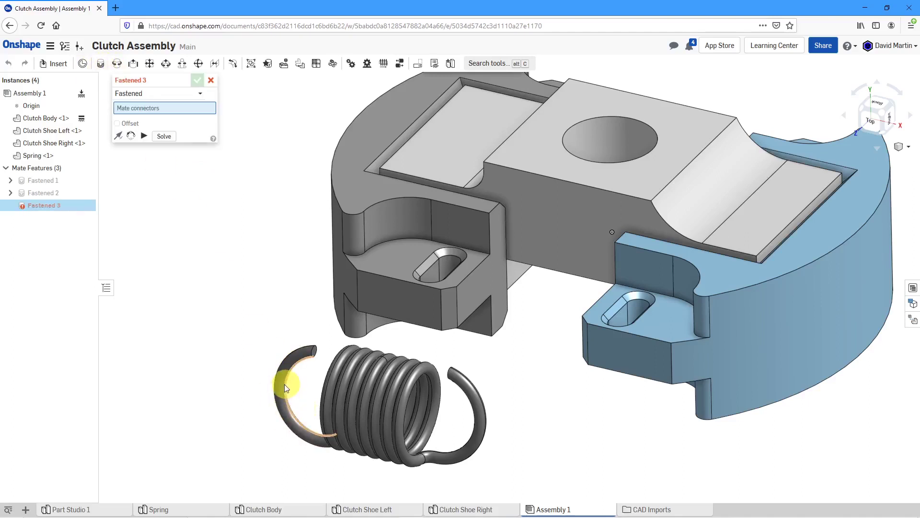
pyautogui.scroll(5, 272, 386)
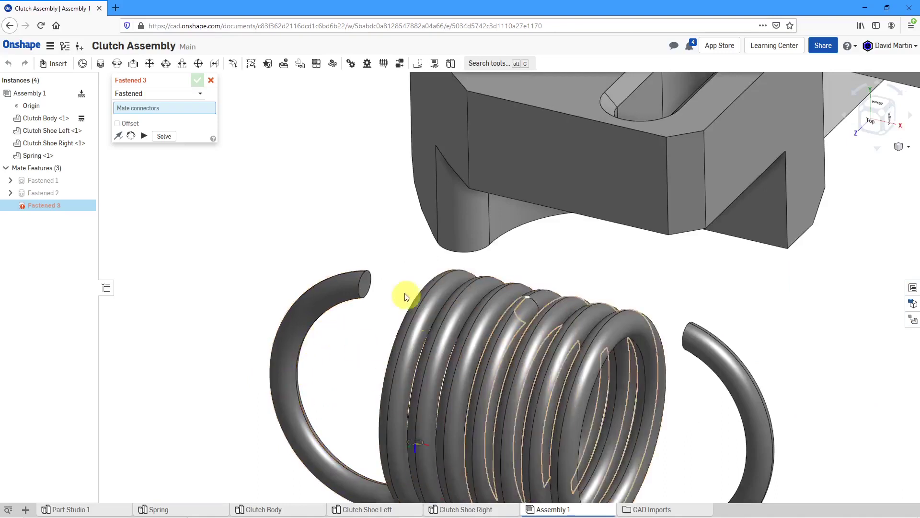
pyautogui.scroll(-2, 400, 283)
pyautogui.scroll(-3, 400, 283)
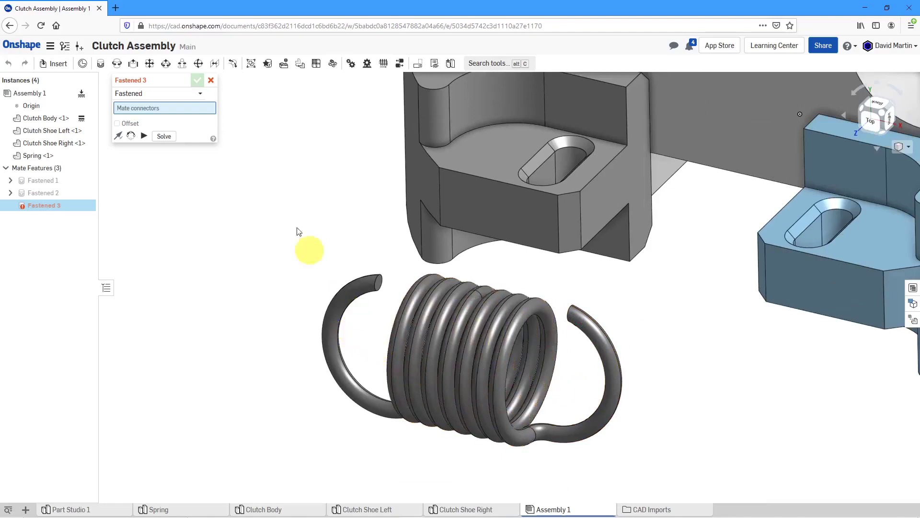
pyautogui.click(210, 80)
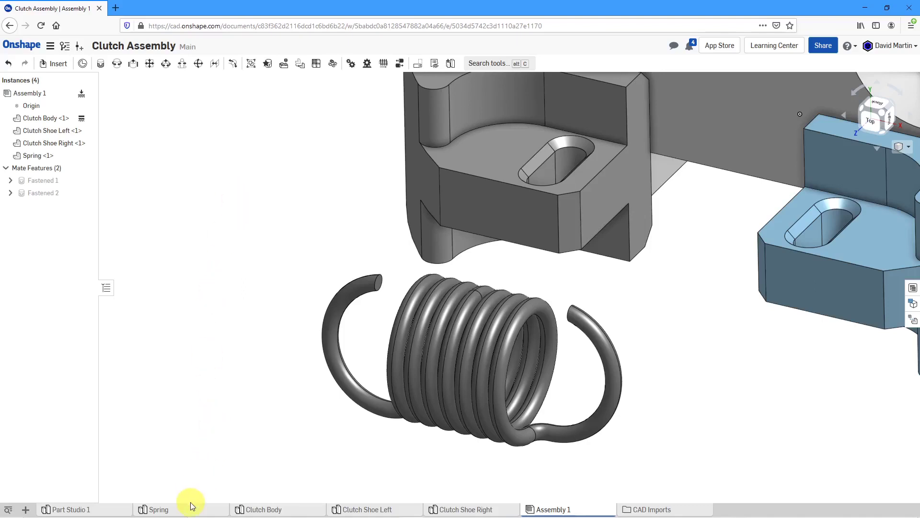
# Step: Switch from the Spring <1> instance to its Spring part studio
pyautogui.moveTo(190, 507)
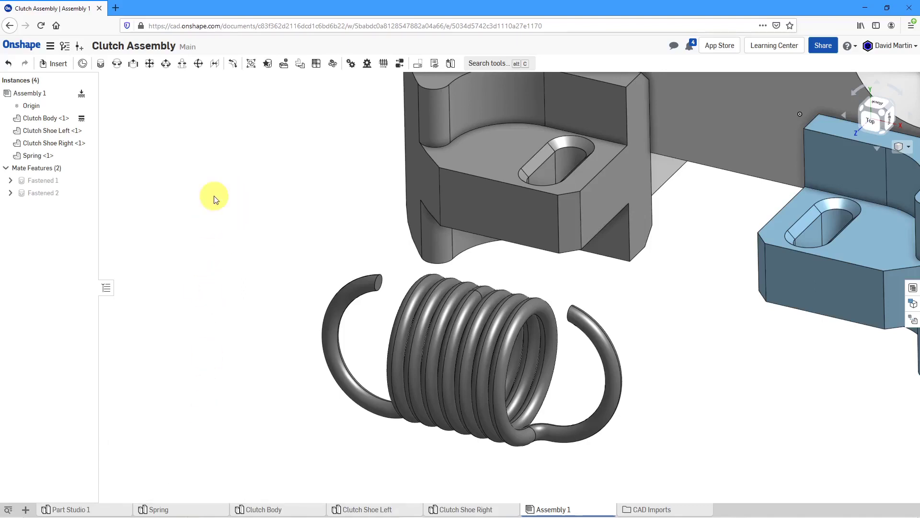
pyautogui.click(29, 158)
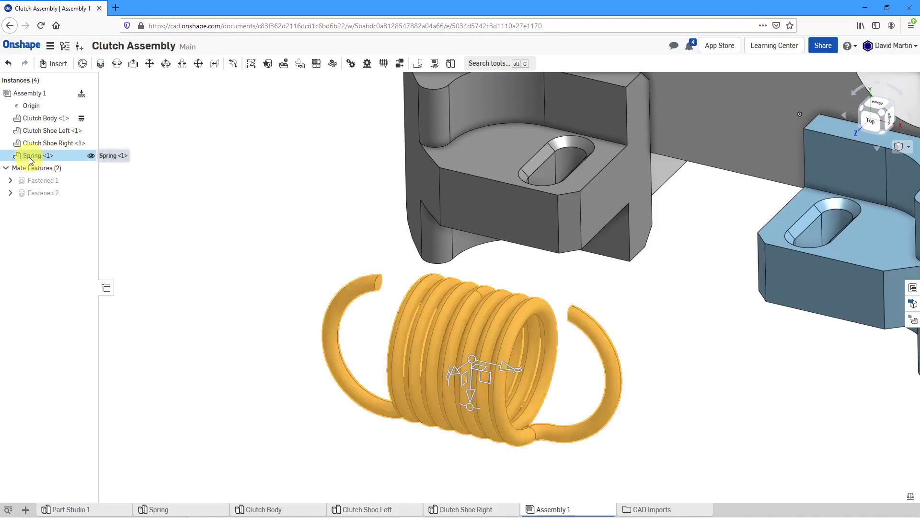
pyautogui.rightClick(30, 159)
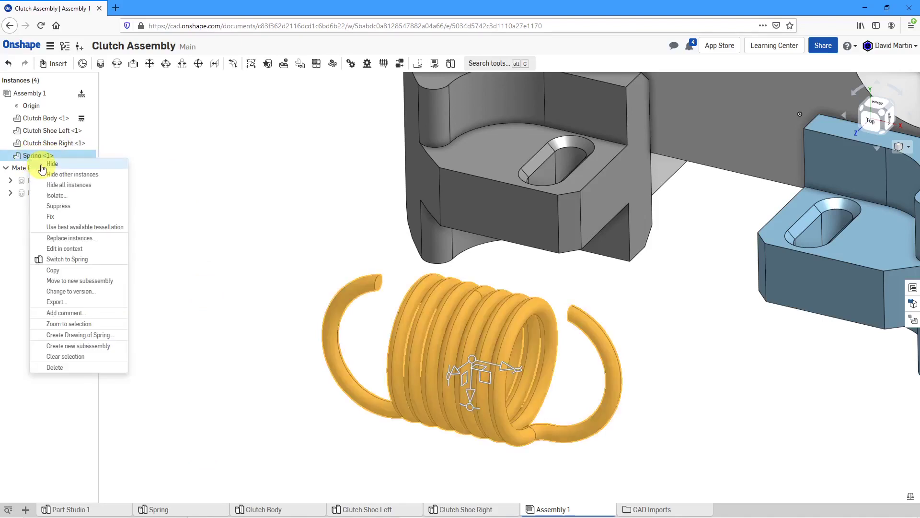
pyautogui.click(73, 258)
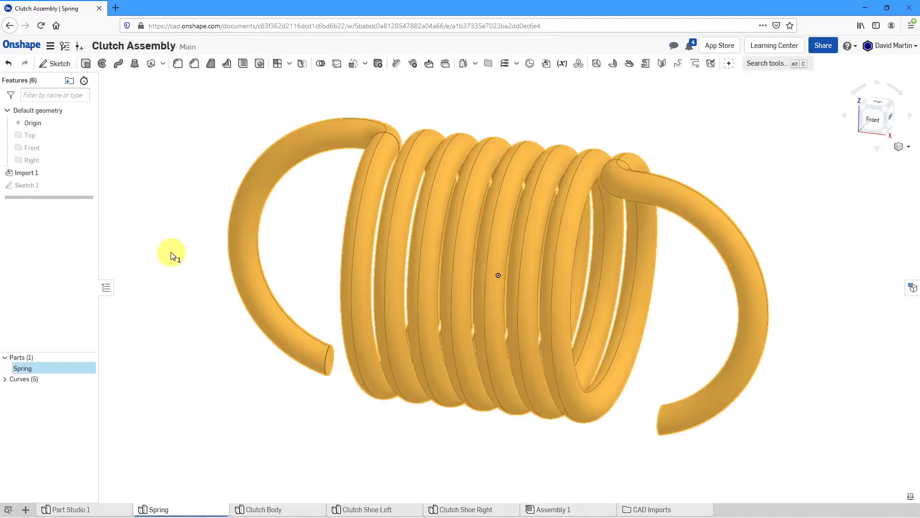
# Step: Show Sketch 1's hook points and inspect the spring from Front and an oblique angle
pyautogui.click(278, 386)
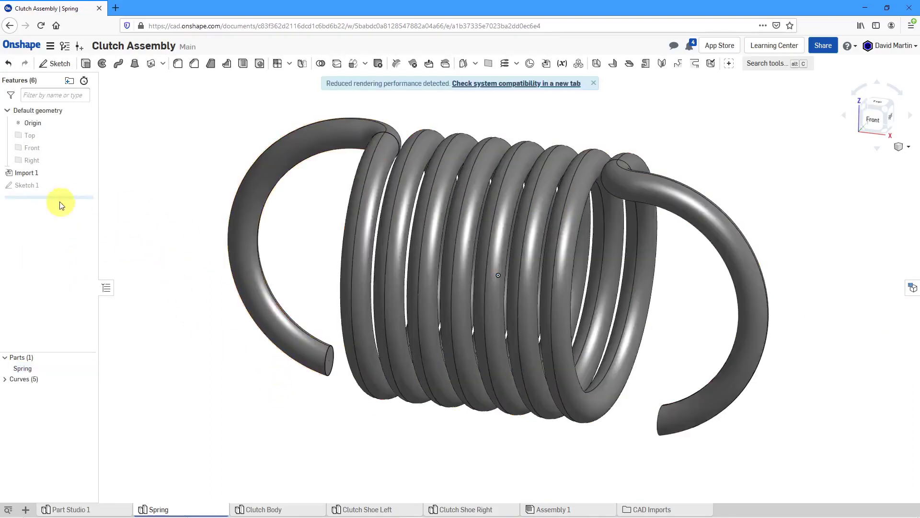
pyautogui.click(91, 185)
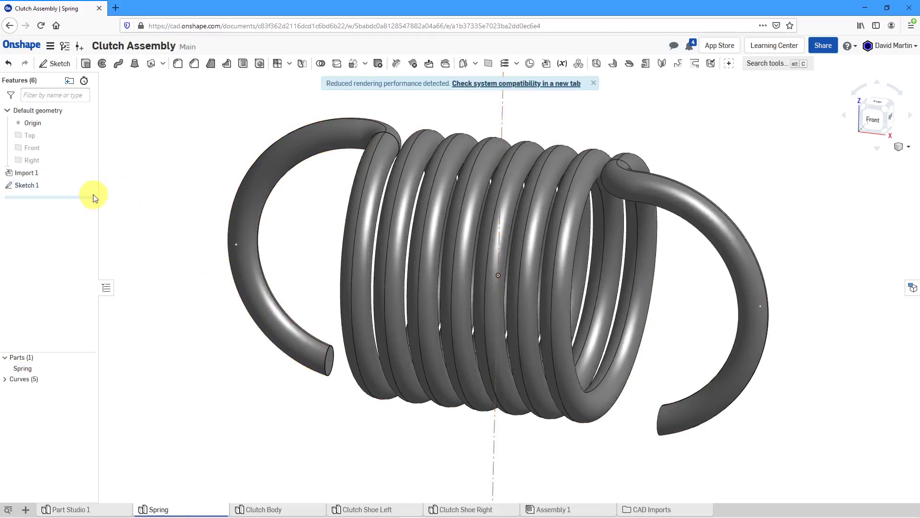
pyautogui.scroll(-2, 448, 301)
pyautogui.moveTo(449, 301); pyautogui.dragTo(423, 283, button='right')
pyautogui.hotkey('shift', '1')
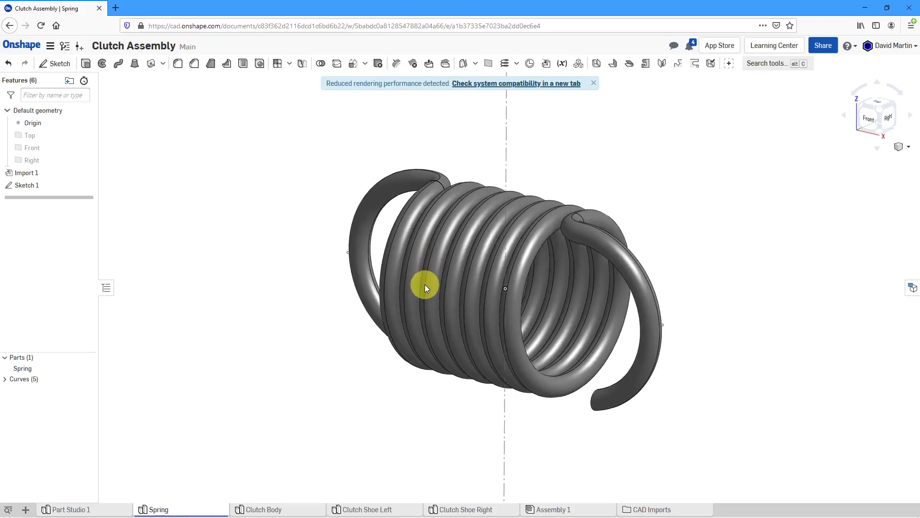
pyautogui.moveTo(463, 261); pyautogui.dragTo(431, 281, button='right')
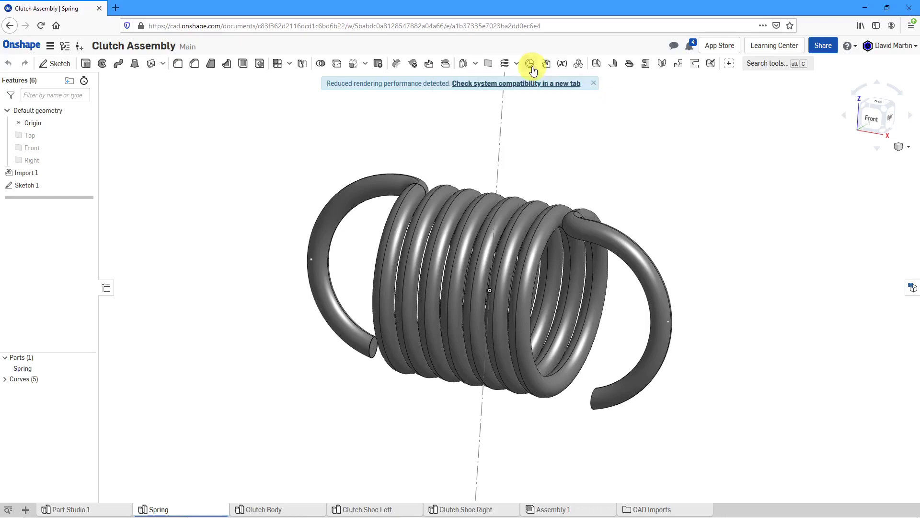
# Step: Place Mate connector 1 on the Sketch 1 vertex of the spring's left hook and confirm it
pyautogui.click(531, 65)
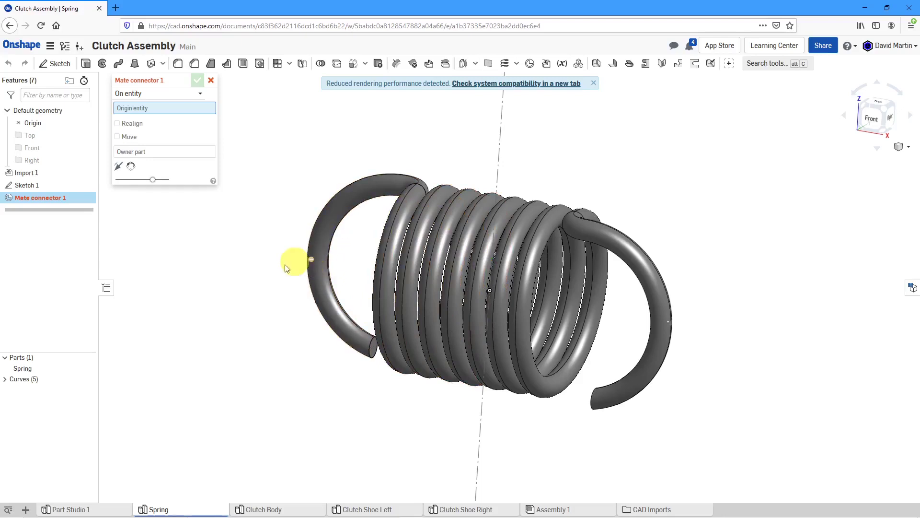
pyautogui.scroll(2, 269, 265)
pyautogui.moveTo(269, 265); pyautogui.dragTo(260, 273, button='right')
pyautogui.click(405, 219)
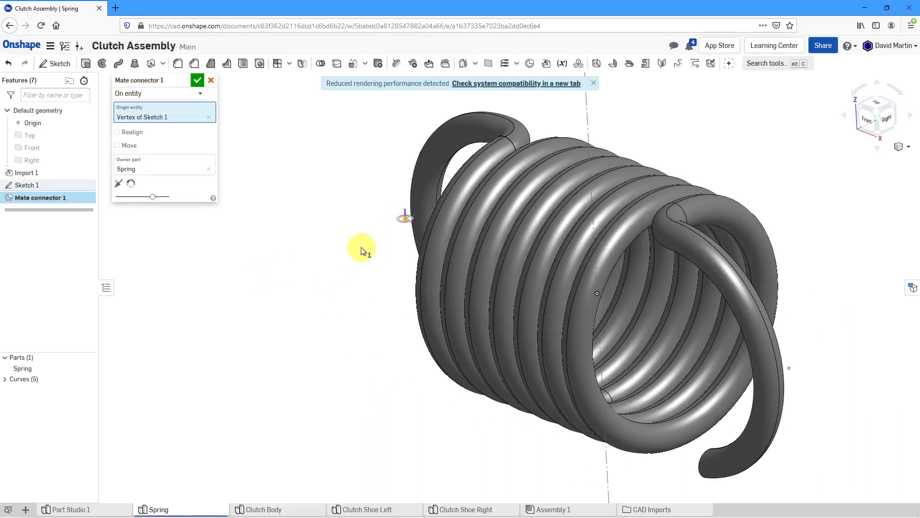
pyautogui.moveTo(361, 246)
pyautogui.mouseDown(button='right')
pyautogui.moveTo(387, 243)
pyautogui.moveTo(367, 249)
pyautogui.mouseUp(button='right')
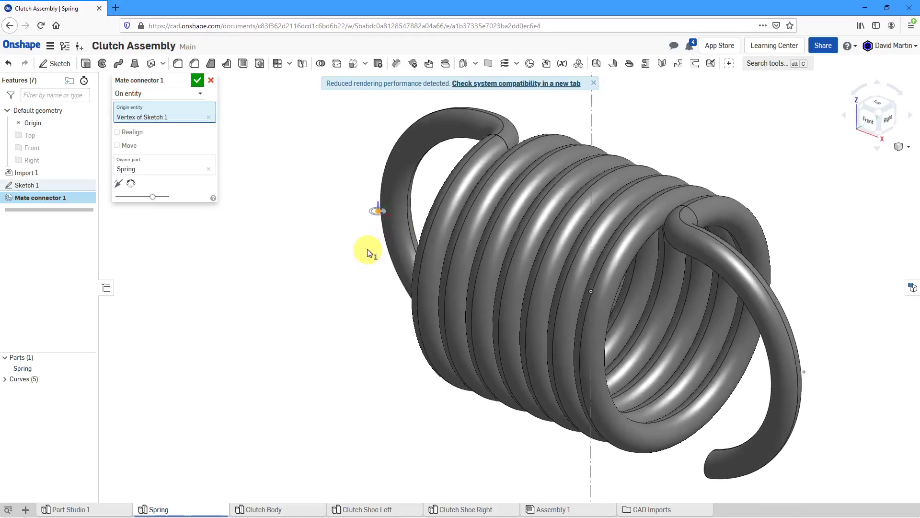
pyautogui.scroll(3, 379, 209)
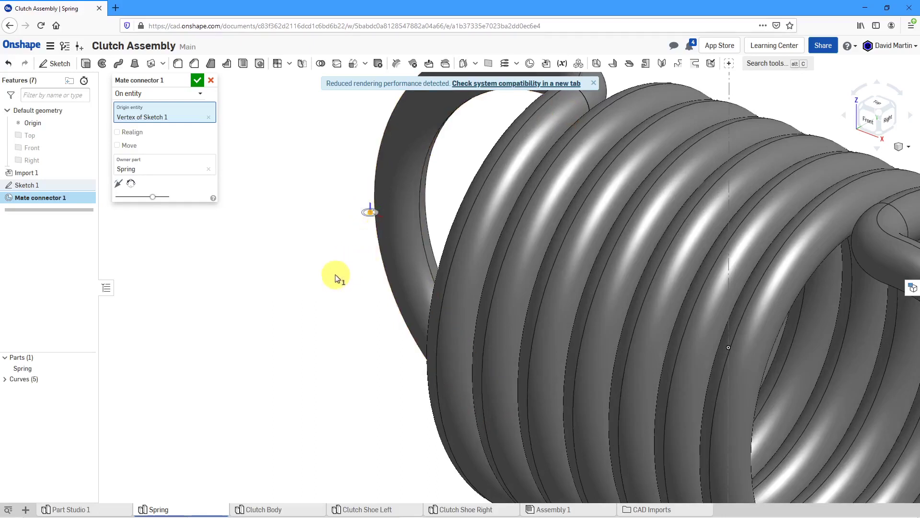
pyautogui.scroll(-3, 335, 274)
pyautogui.moveTo(335, 275); pyautogui.dragTo(317, 286, button='right')
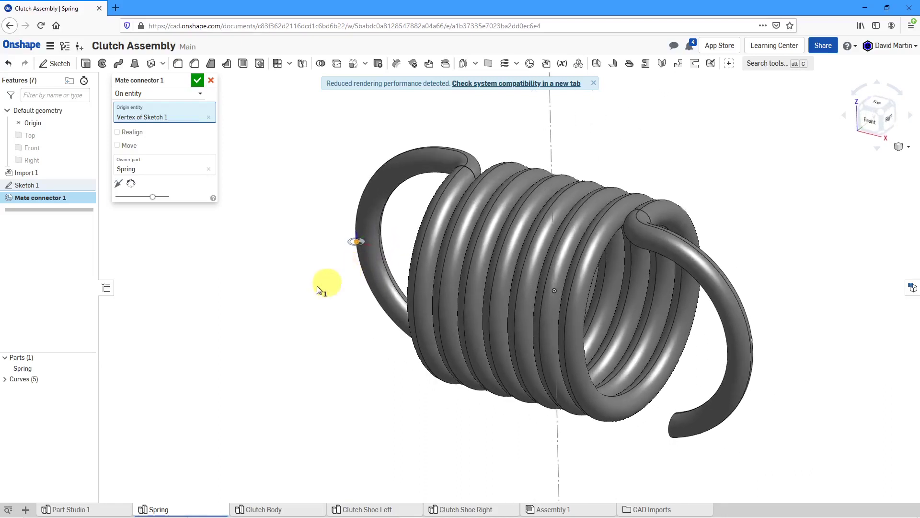
pyautogui.click(197, 82)
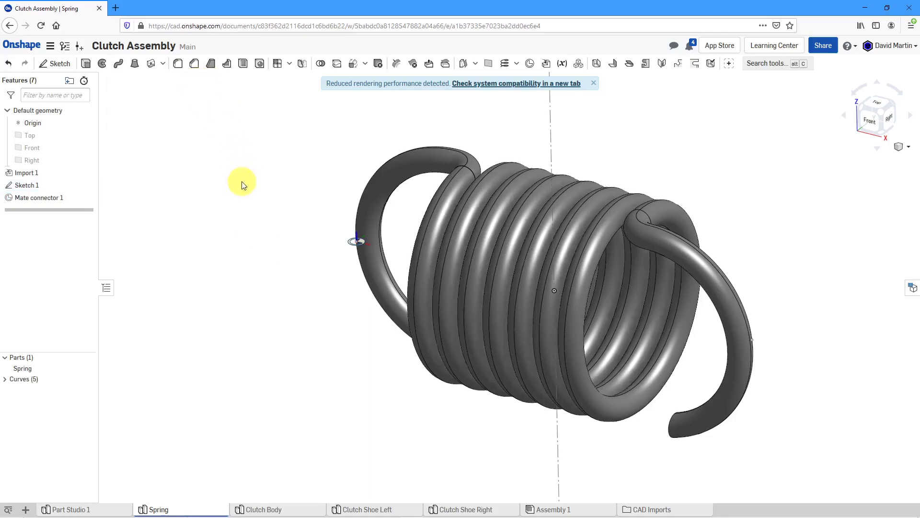
# Step: Place Mate connector 2 on the lower hook's Sketch 1 vertex, axis flipped twice, Realign and Move left off
pyautogui.click(532, 67)
pyautogui.moveTo(764, 257); pyautogui.dragTo(750, 277, button='right')
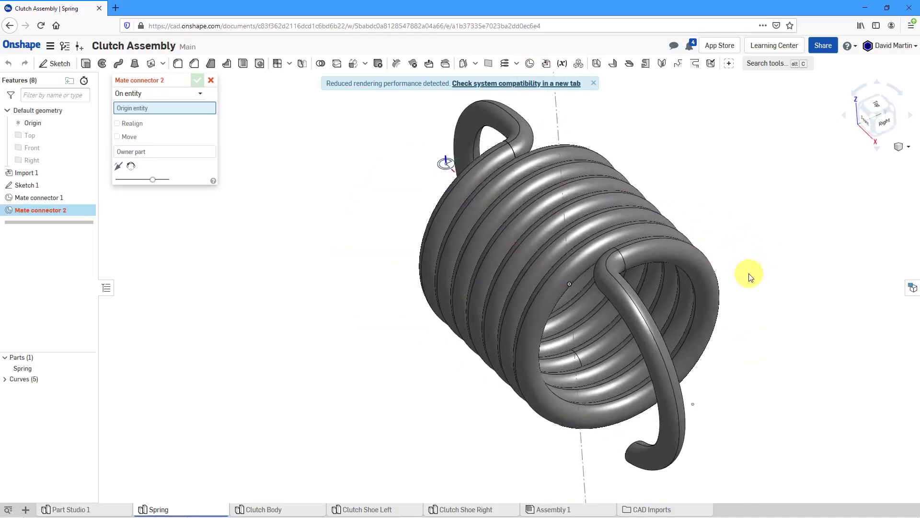
pyautogui.click(694, 404)
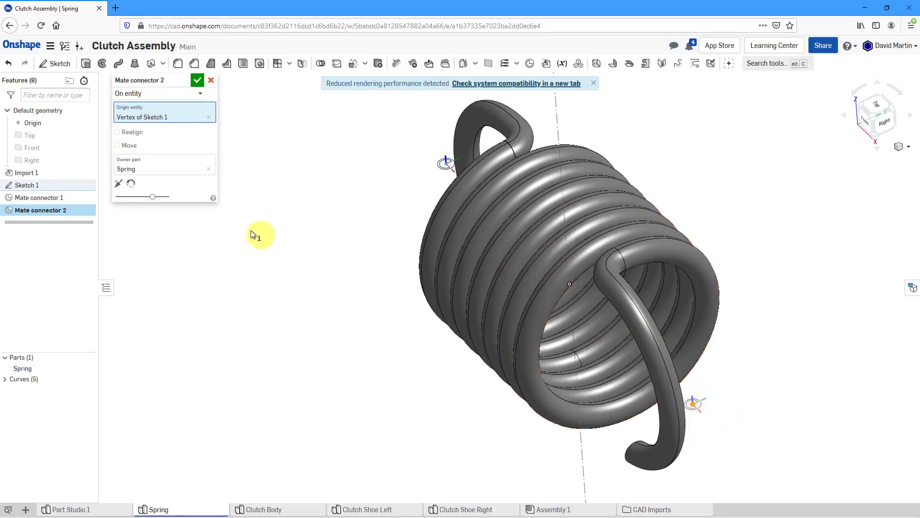
pyautogui.click(121, 183)
pyautogui.click(122, 182)
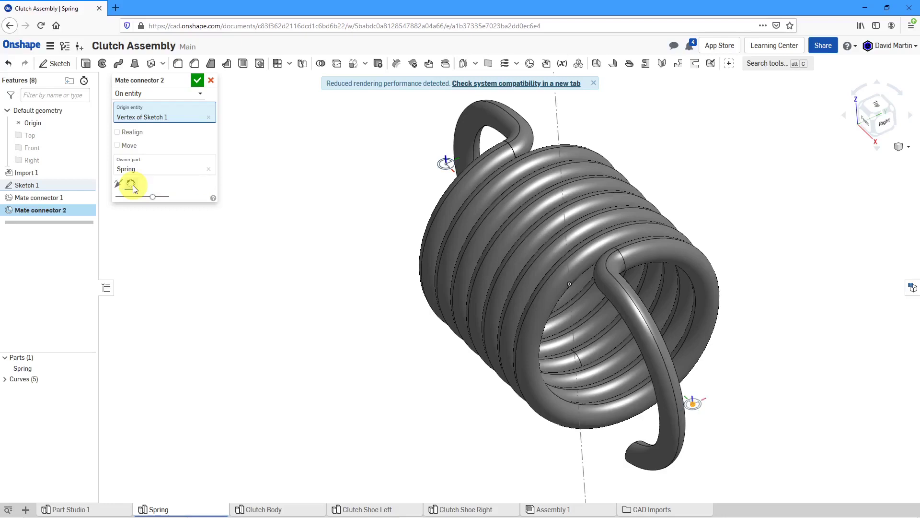
pyautogui.click(118, 133)
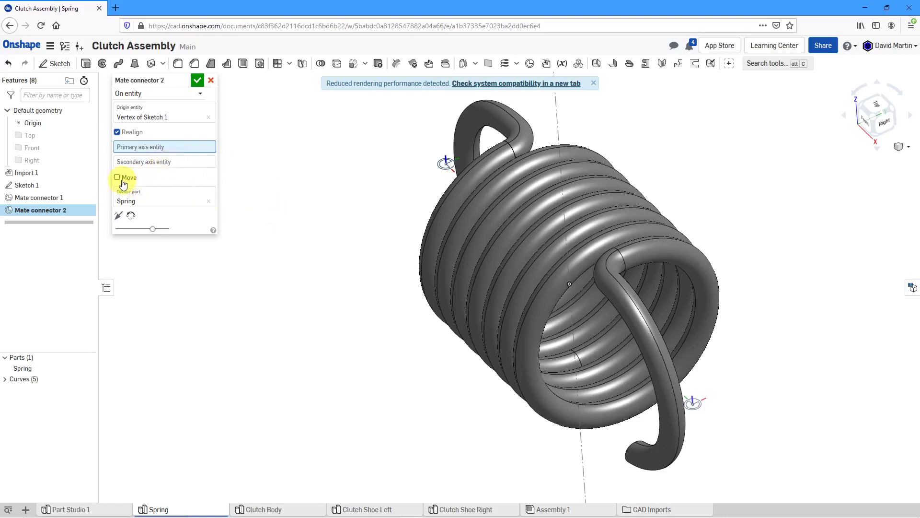
pyautogui.click(117, 177)
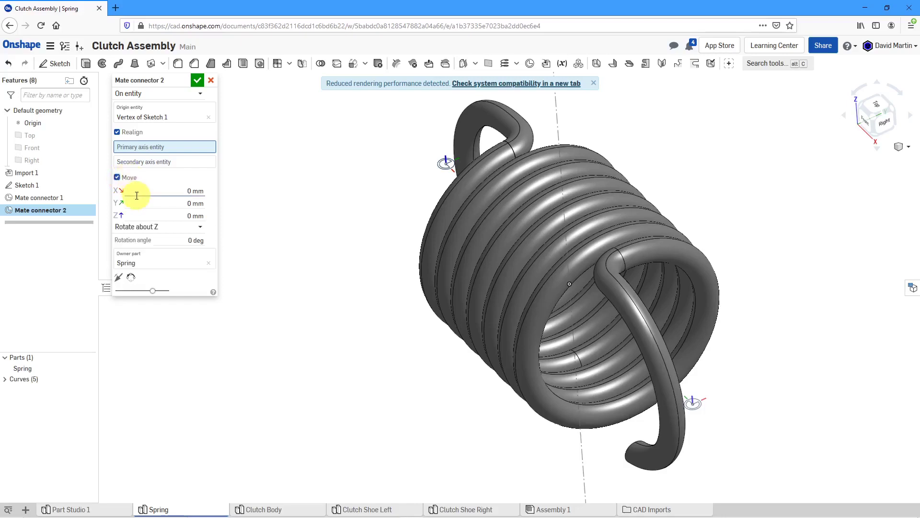
pyautogui.click(118, 178)
pyautogui.click(118, 133)
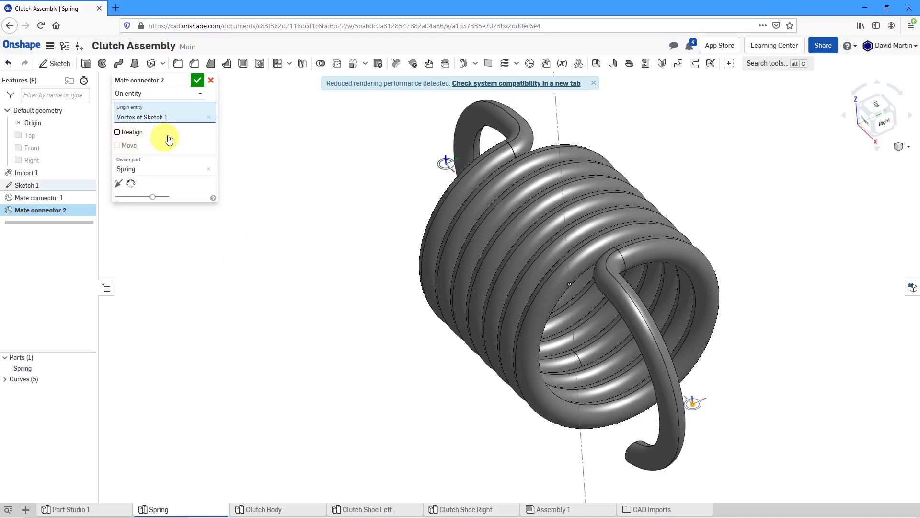
pyautogui.click(197, 82)
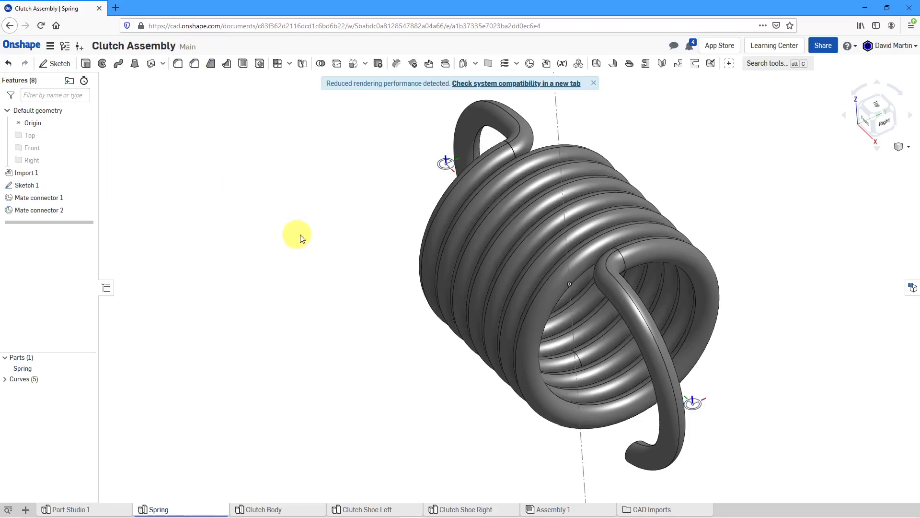
# Step: In the Clutch Shoe Left part studio, unhide the Mate Location Sketch inside the shoe's slot
pyautogui.click(396, 511)
pyautogui.moveTo(362, 317)
pyautogui.mouseDown(button='right')
pyautogui.moveTo(380, 306)
pyautogui.moveTo(370, 310)
pyautogui.mouseUp(button='right')
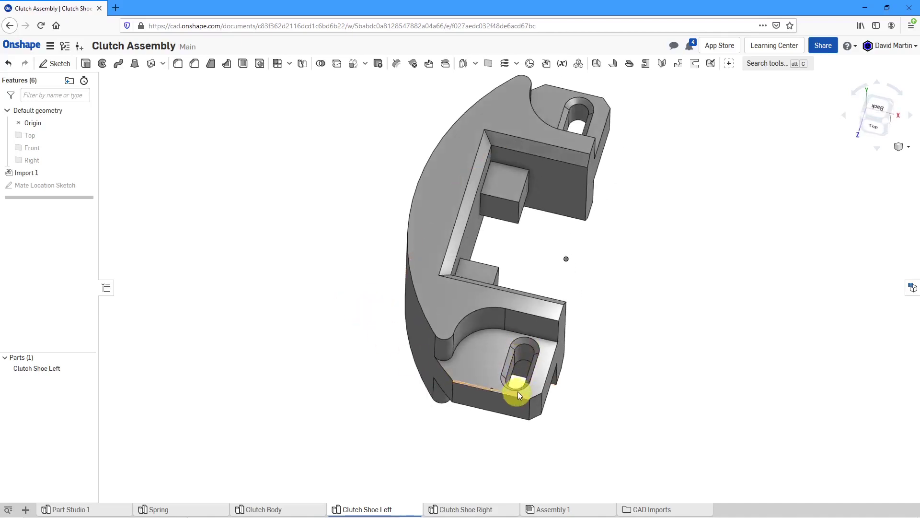
pyautogui.scroll(5, 519, 381)
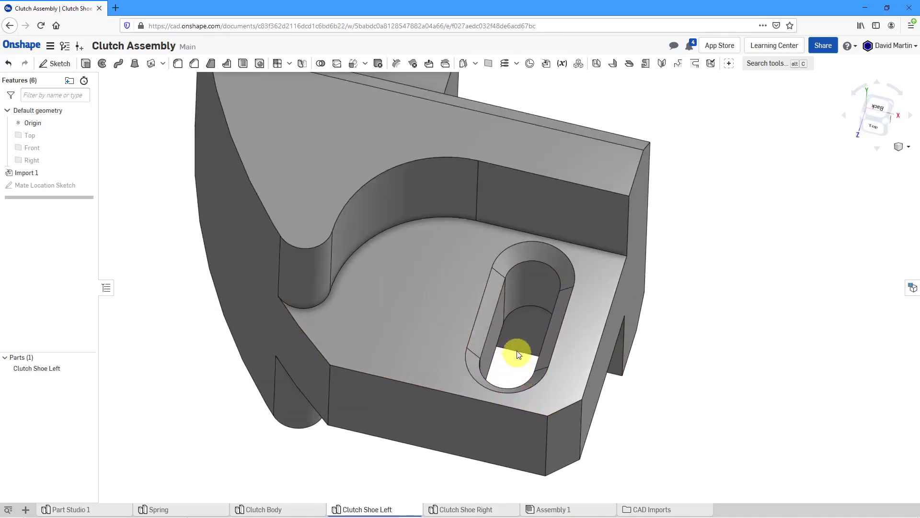
pyautogui.click(494, 359)
pyautogui.moveTo(90, 188)
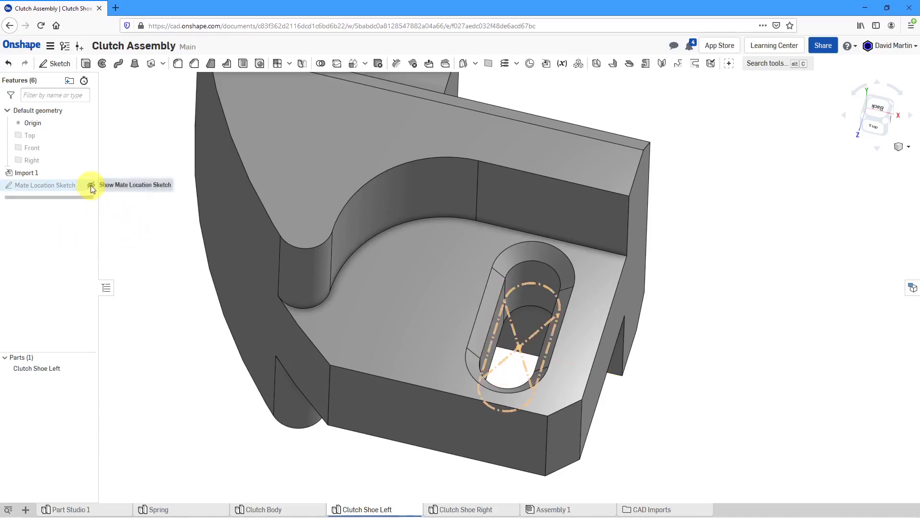
pyautogui.click(90, 185)
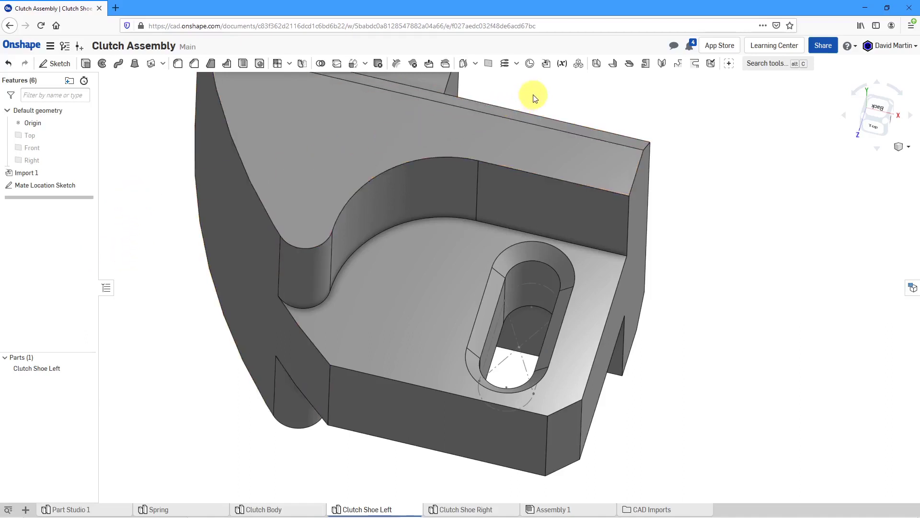
# Step: Start a mate connector on the shoe with its origin at the Mate Location Sketch vertex
pyautogui.click(530, 64)
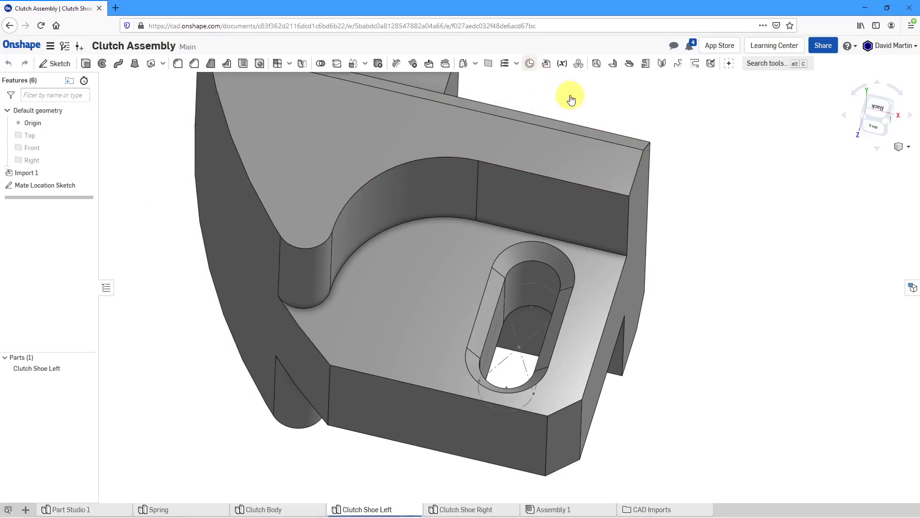
pyautogui.scroll(5, 530, 353)
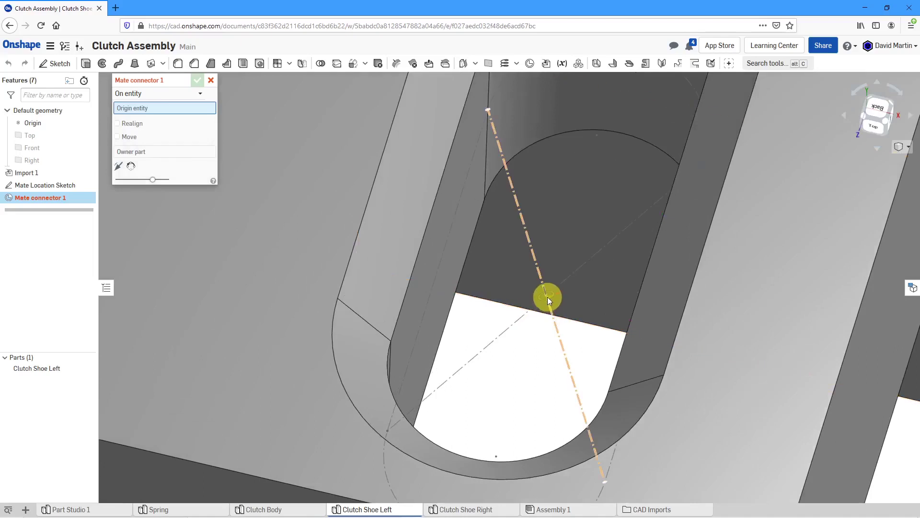
pyautogui.moveTo(540, 339)
pyautogui.mouseDown(button='right')
pyautogui.moveTo(530, 353)
pyautogui.moveTo(538, 333)
pyautogui.mouseUp(button='right')
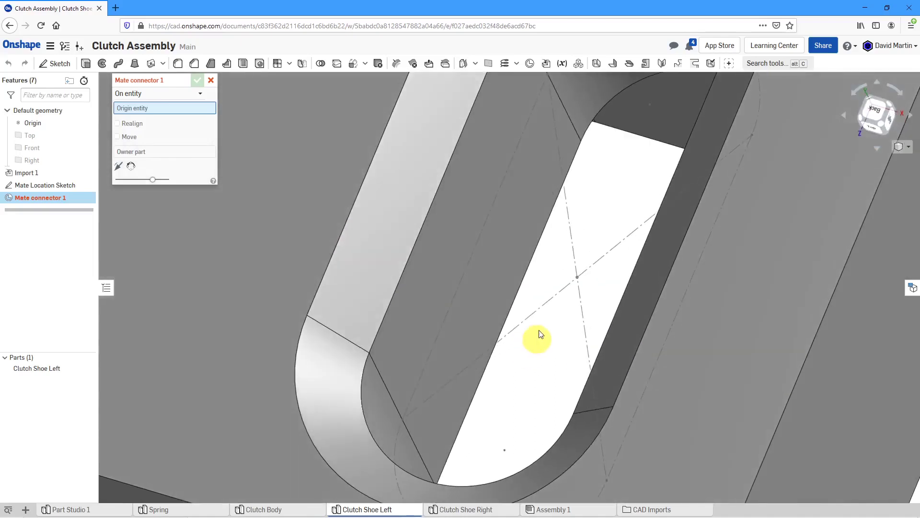
pyautogui.click(576, 277)
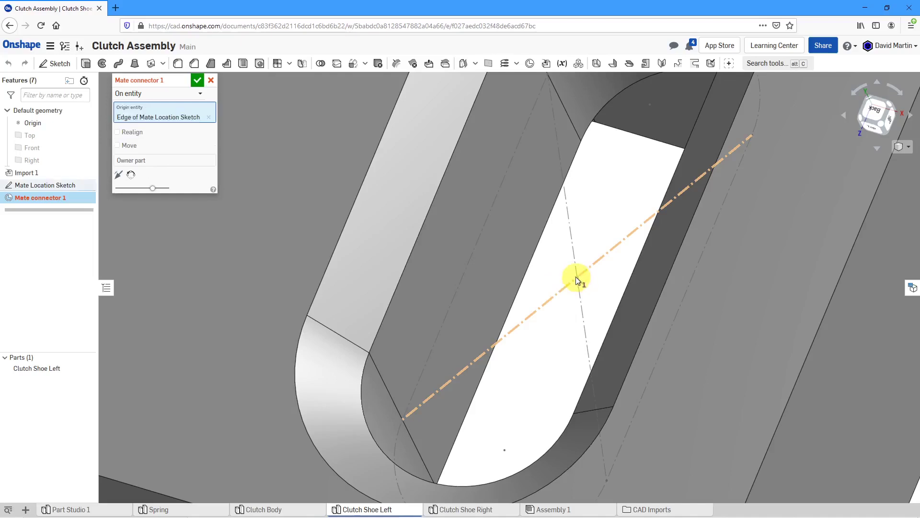
pyautogui.click(208, 118)
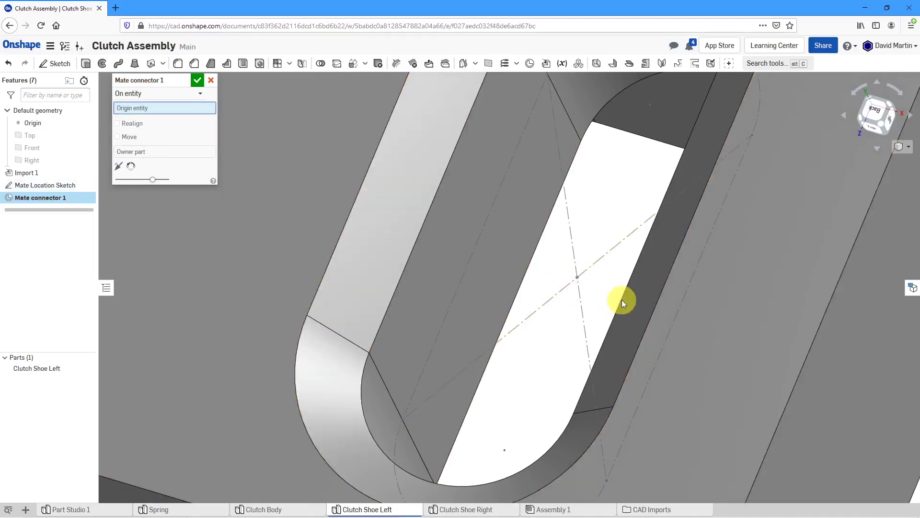
pyautogui.scroll(3, 577, 279)
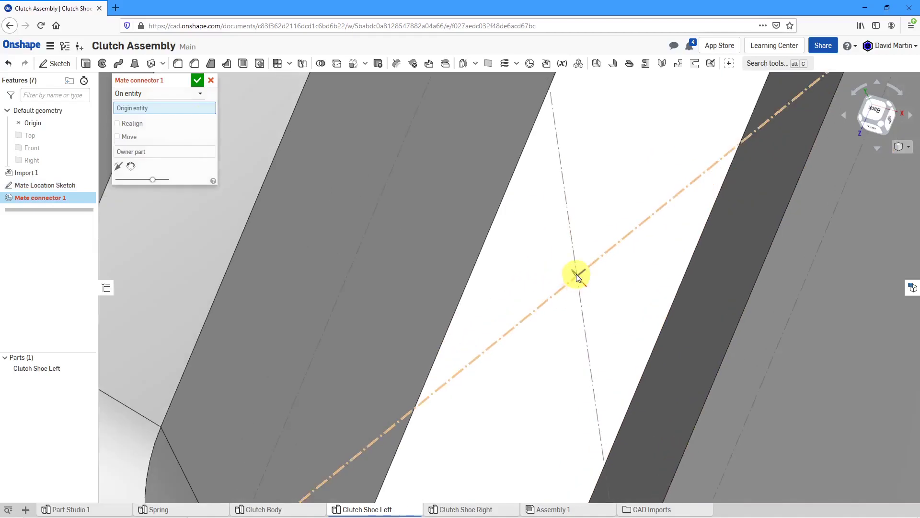
pyautogui.press('Up')
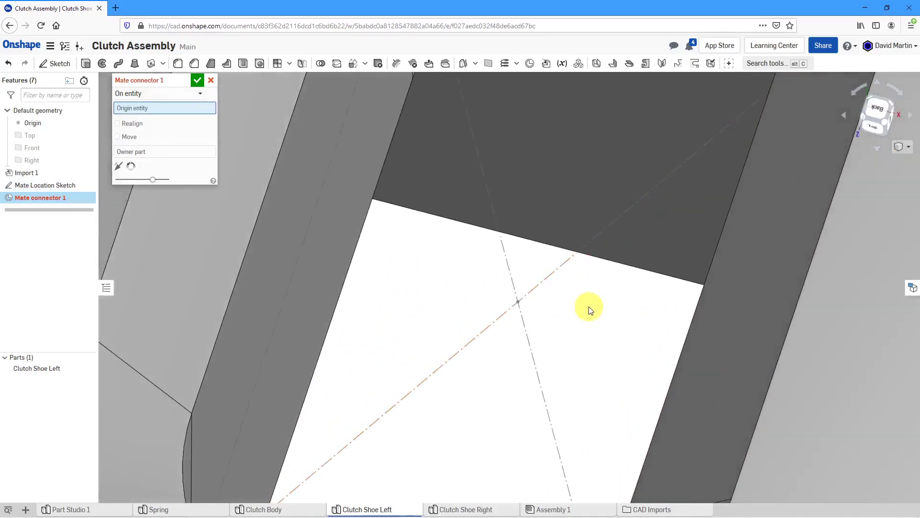
pyautogui.click(521, 301)
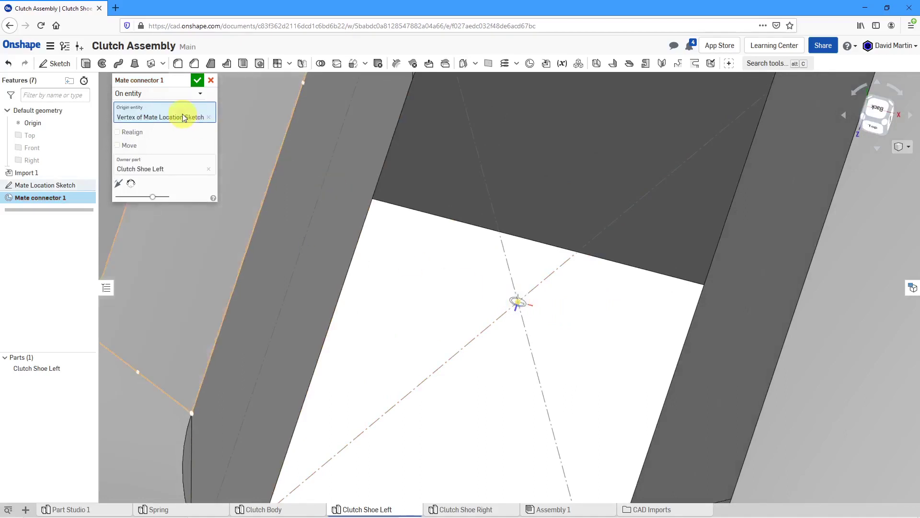
# Step: Realign the connector's primary axis to the shoe's top face and confirm it
pyautogui.scroll(-5, 493, 341)
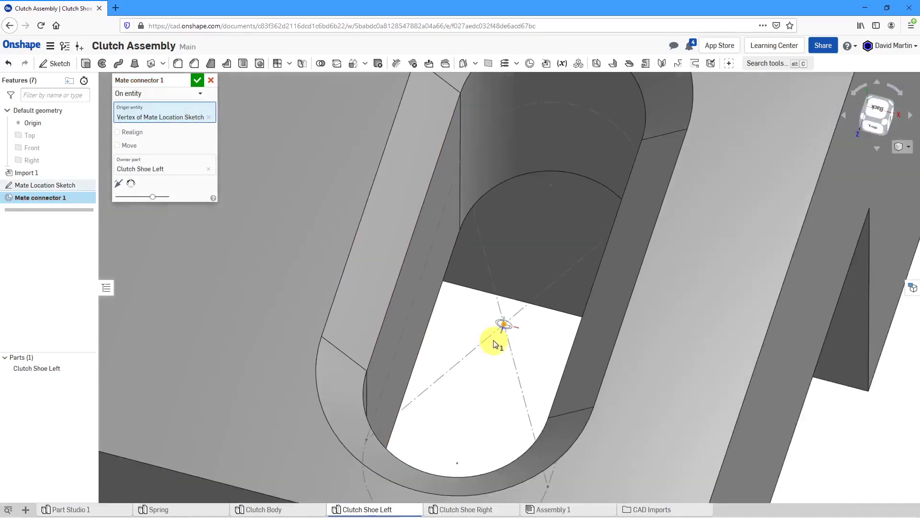
pyautogui.scroll(-2, 493, 355)
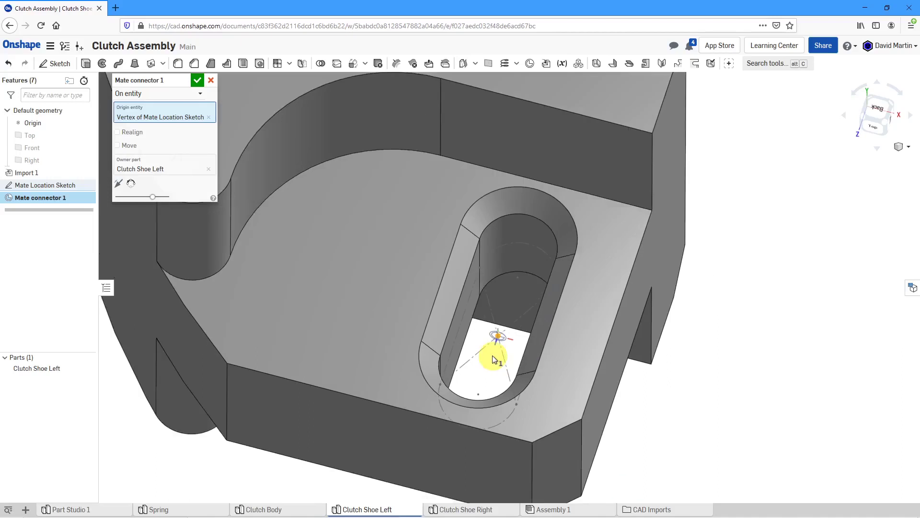
pyautogui.scroll(-1, 492, 355)
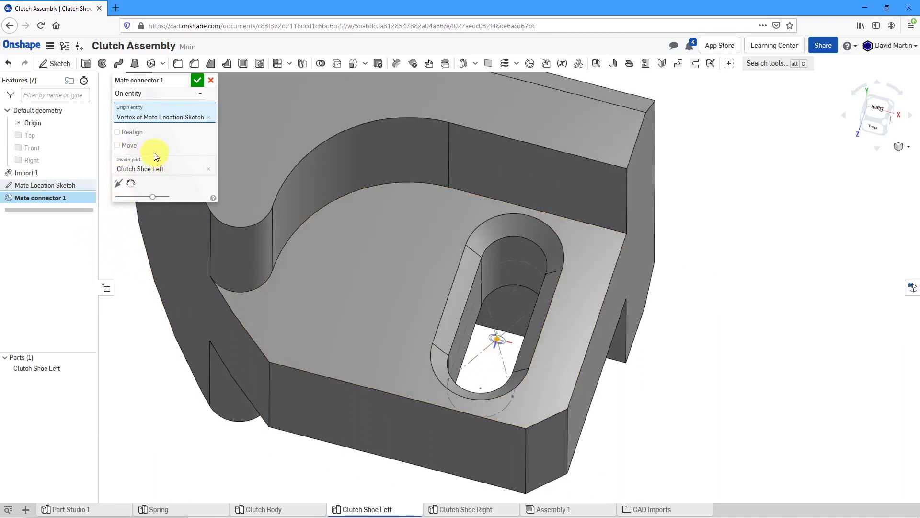
pyautogui.click(125, 134)
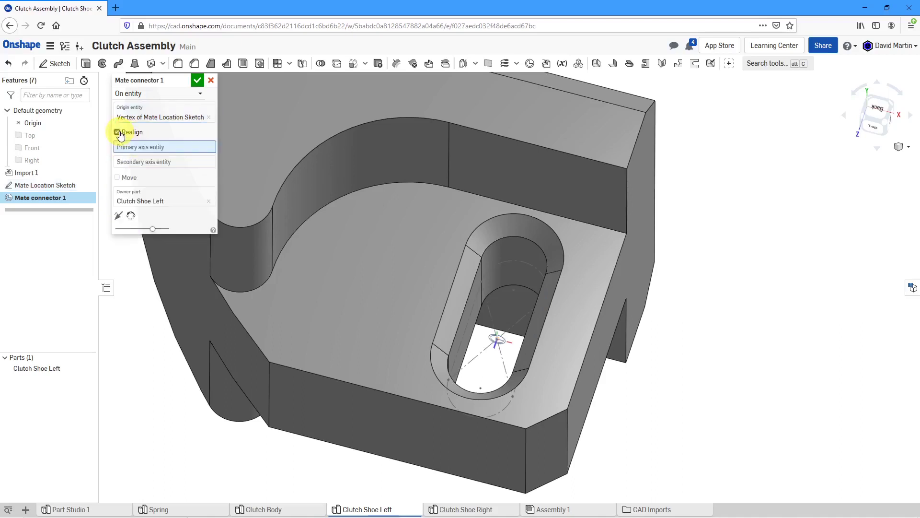
pyautogui.click(408, 248)
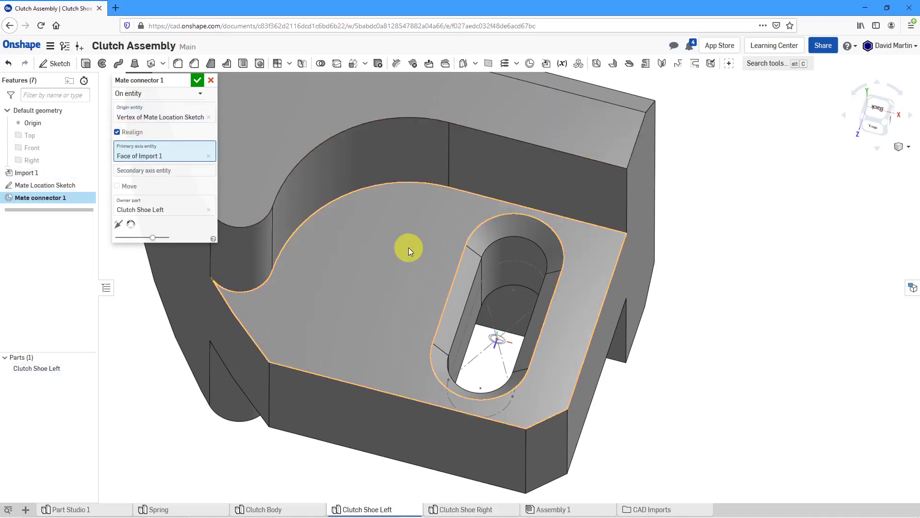
pyautogui.moveTo(509, 353); pyautogui.dragTo(479, 343, button='right')
pyautogui.scroll(-3, 456, 326)
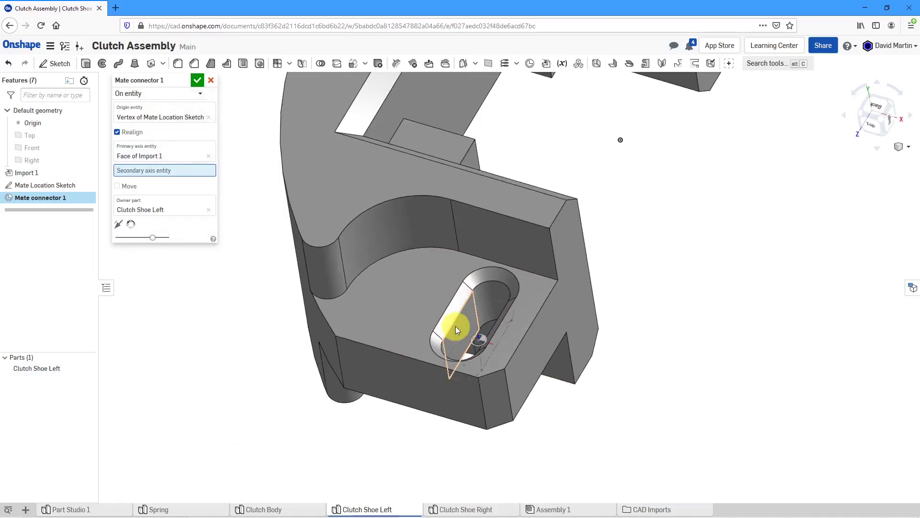
pyautogui.click(198, 81)
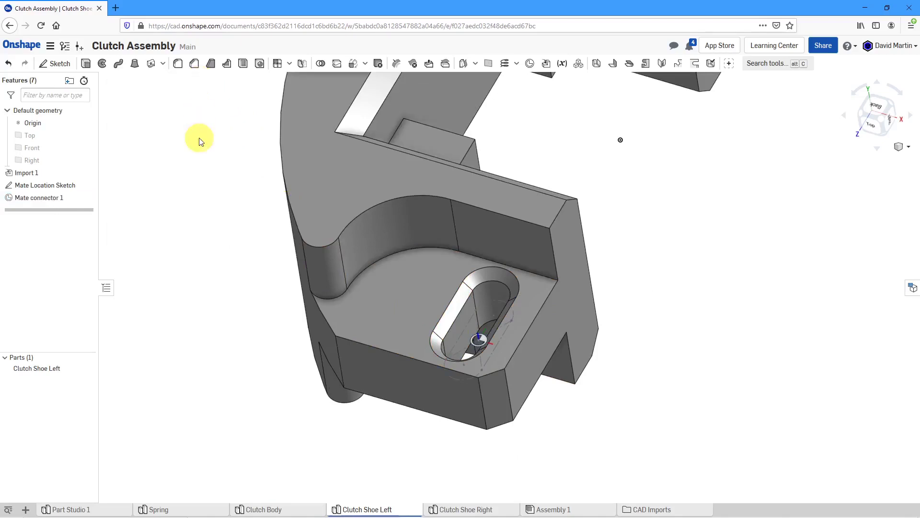
# Step: In Assembly 1, fasten the spring's hook connector to Clutch Shoe Left's slot connector as Fastened 3
pyautogui.click(558, 510)
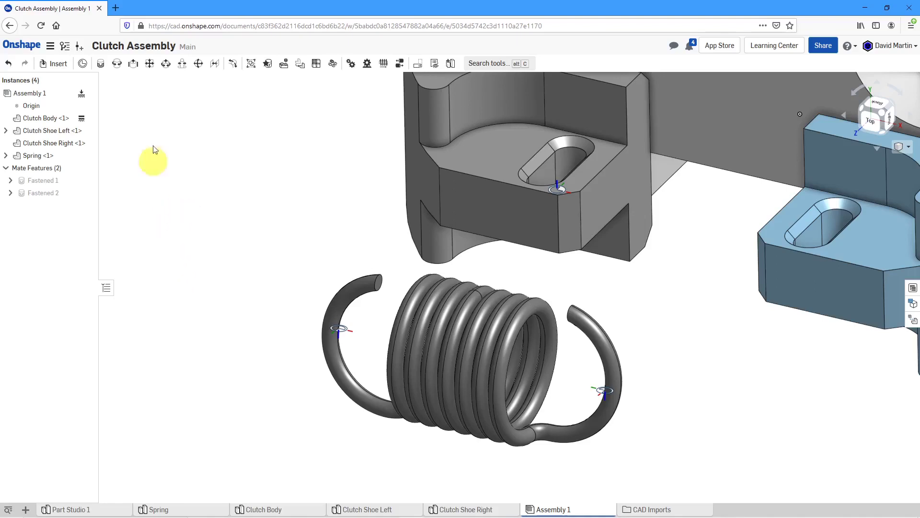
pyautogui.click(102, 65)
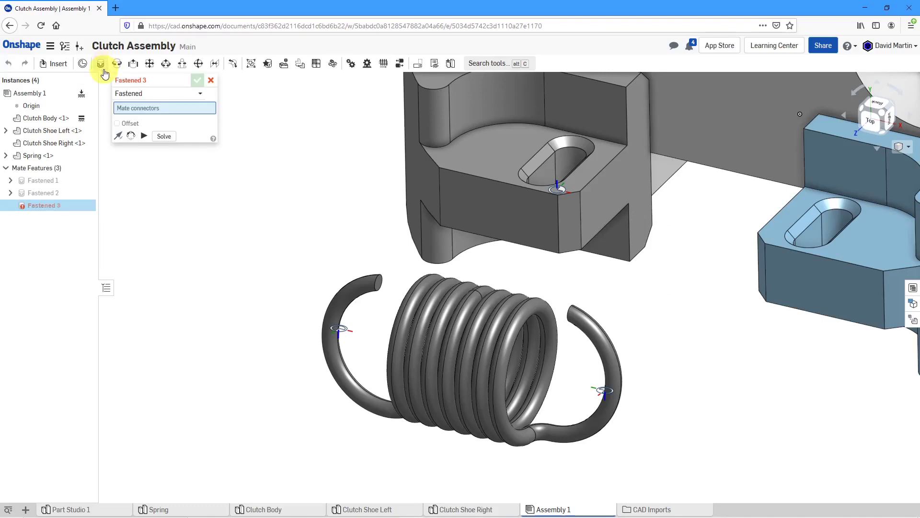
pyautogui.click(341, 329)
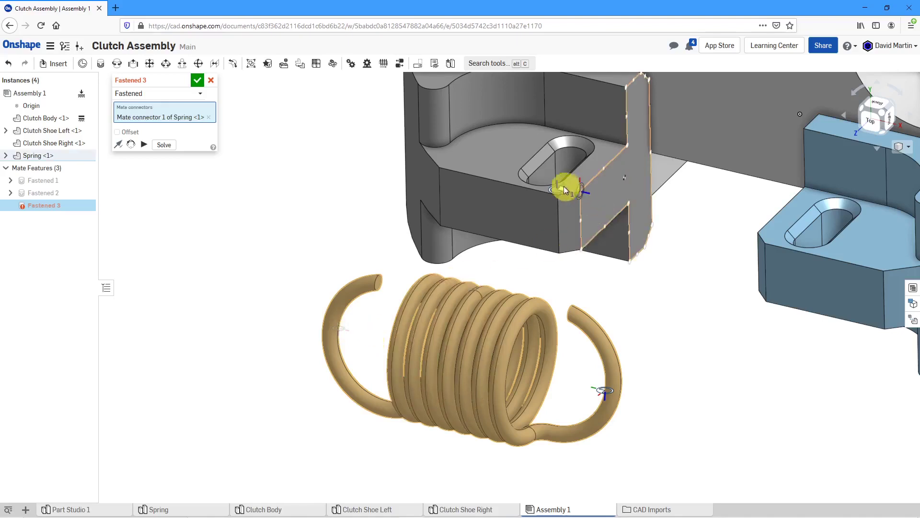
pyautogui.moveTo(565, 205); pyautogui.dragTo(563, 197, button='right')
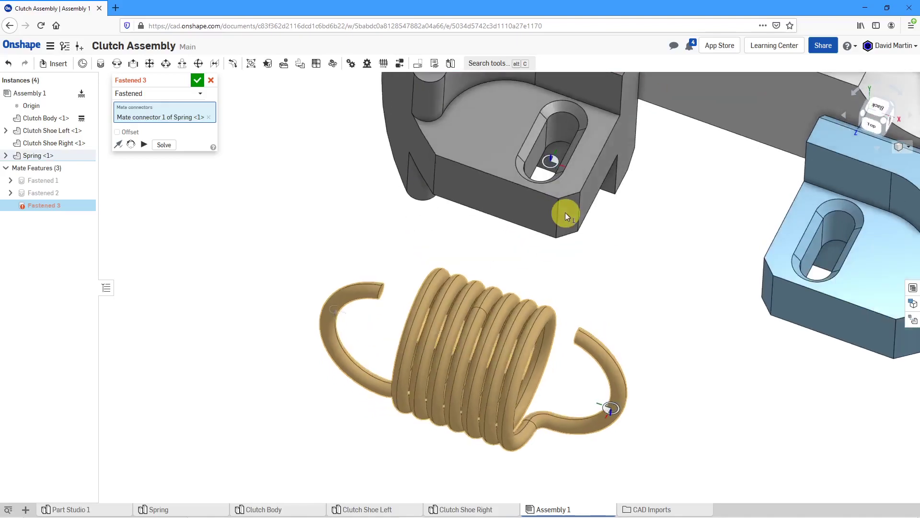
pyautogui.click(551, 161)
pyautogui.moveTo(498, 358)
pyautogui.mouseDown(button='right')
pyautogui.moveTo(485, 363)
pyautogui.moveTo(505, 368)
pyautogui.mouseUp(button='right')
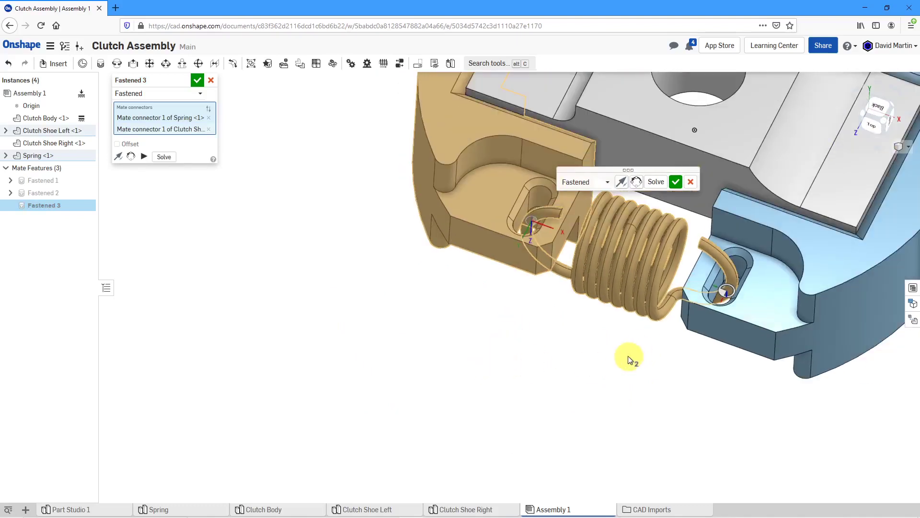
pyautogui.click(675, 181)
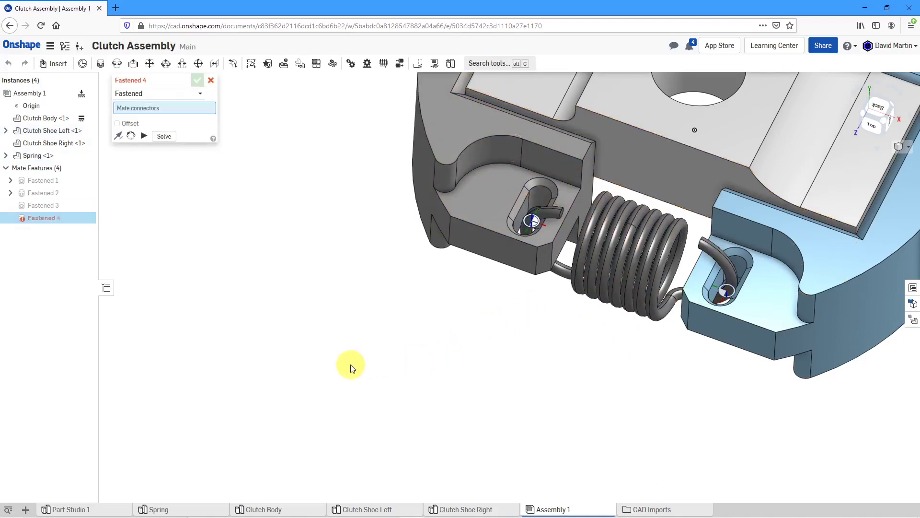
# Step: Cancel the empty Fastened 4 mate so Assembly 1 keeps three fastened mates
pyautogui.press('f')
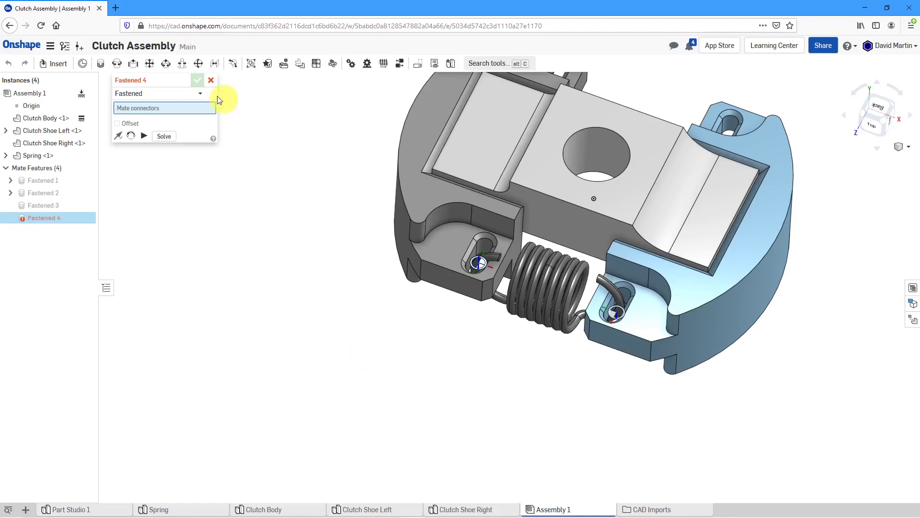
pyautogui.click(210, 80)
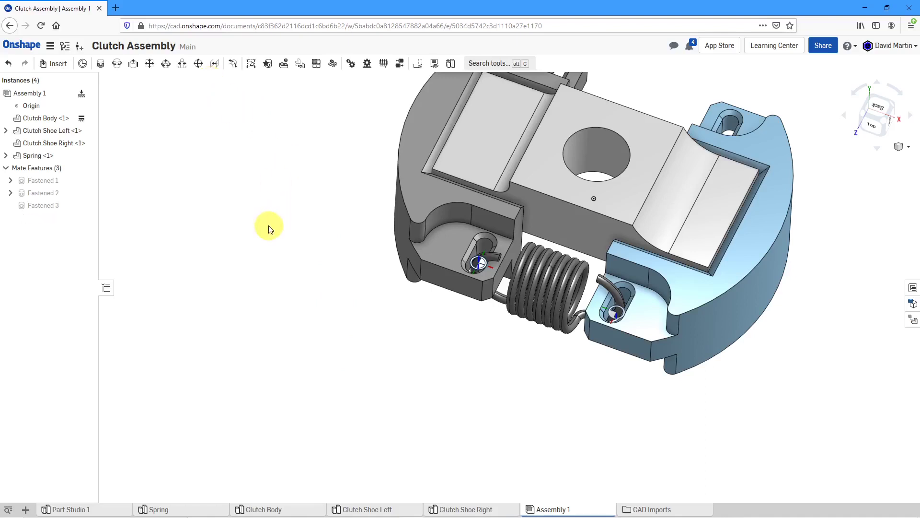